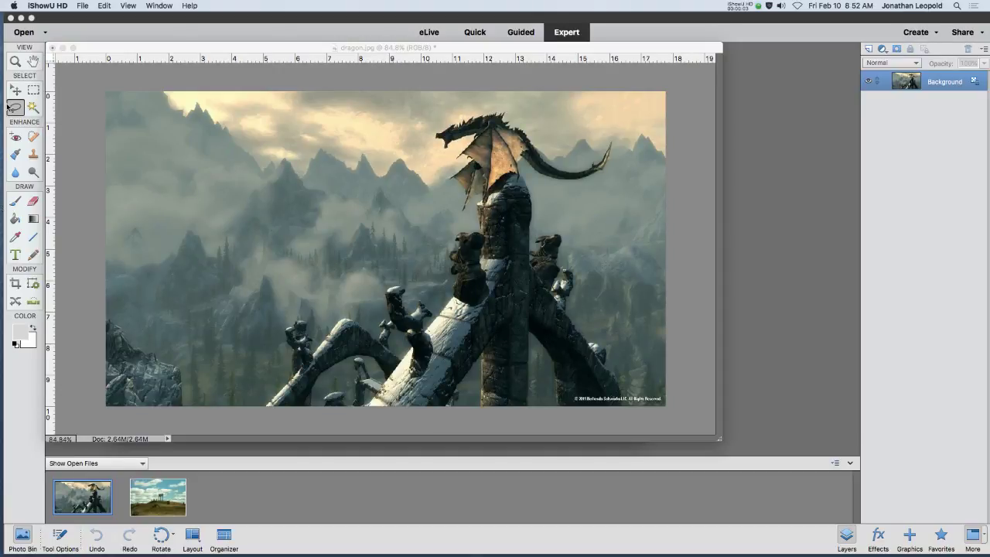
Activate the Magic Wand in Add to selection mode and set its tolerance to 15.
{"action": "left_click", "coordinate": [32, 108]}
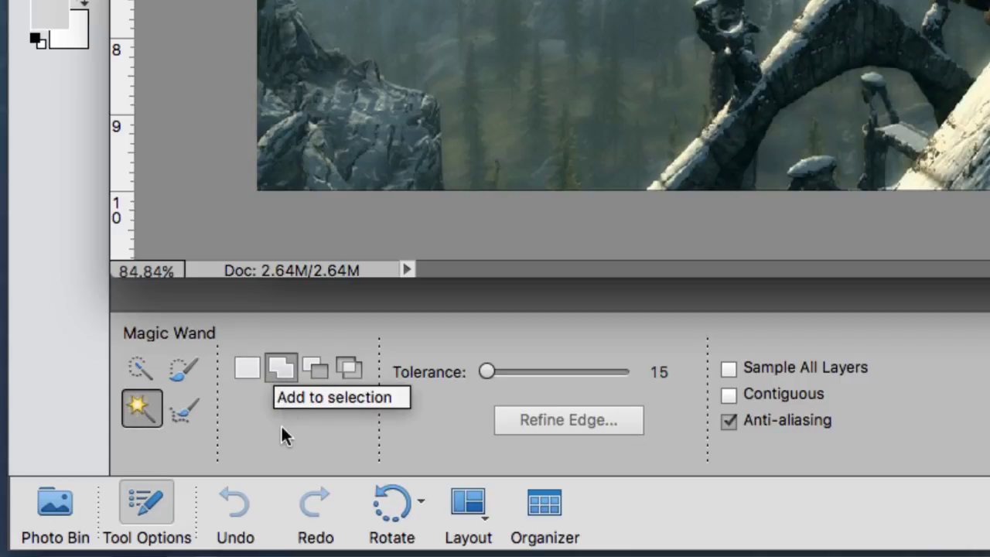
{"action": "left_click", "coordinate": [286, 374]}
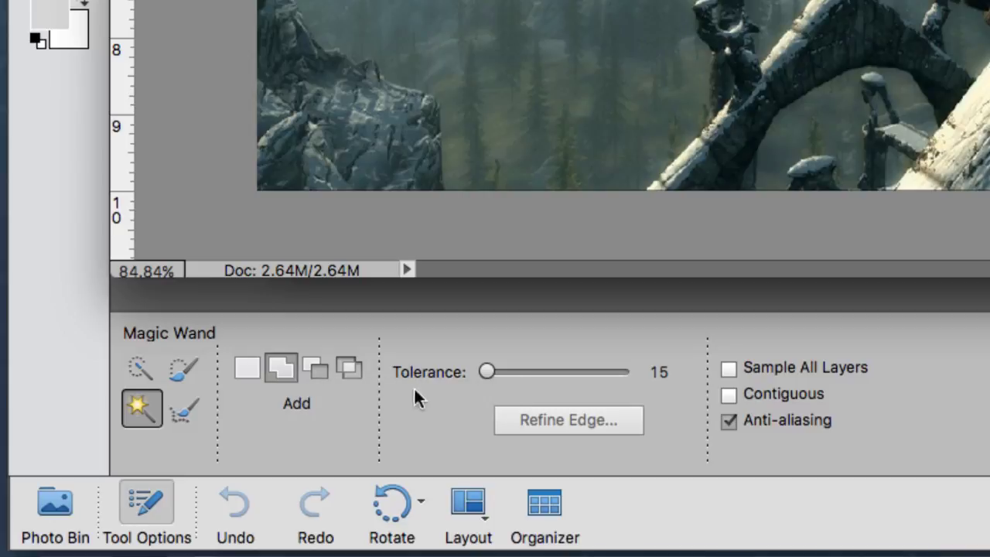
{"action": "mouse_move", "coordinate": [482, 368]}
{"action": "left_mouse_down"}
{"action": "mouse_move", "coordinate": [493, 368]}
{"action": "mouse_move", "coordinate": [483, 370]}
{"action": "left_mouse_up"}
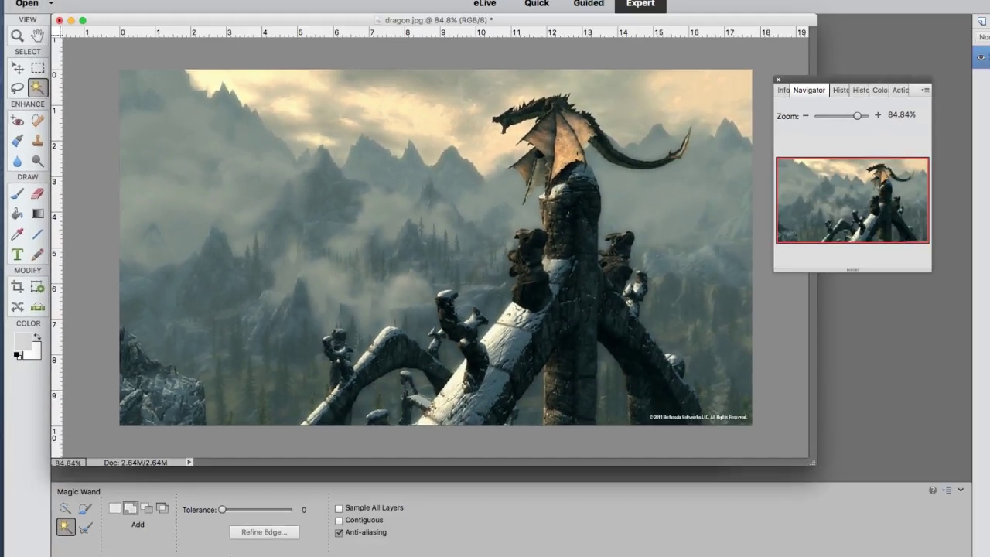
{"action": "left_click_drag", "start_coordinate": [220, 510], "coordinate": [224, 509]}
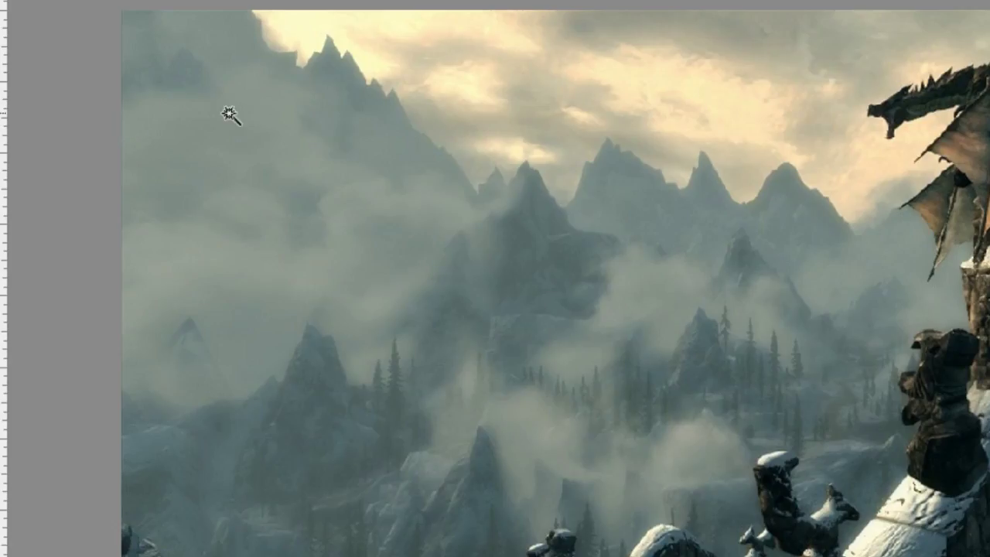
Test Magic Wand selections of the misty mountains at tolerances of 15 and 107, clearing each selection.
{"action": "left_click", "coordinate": [203, 145]}
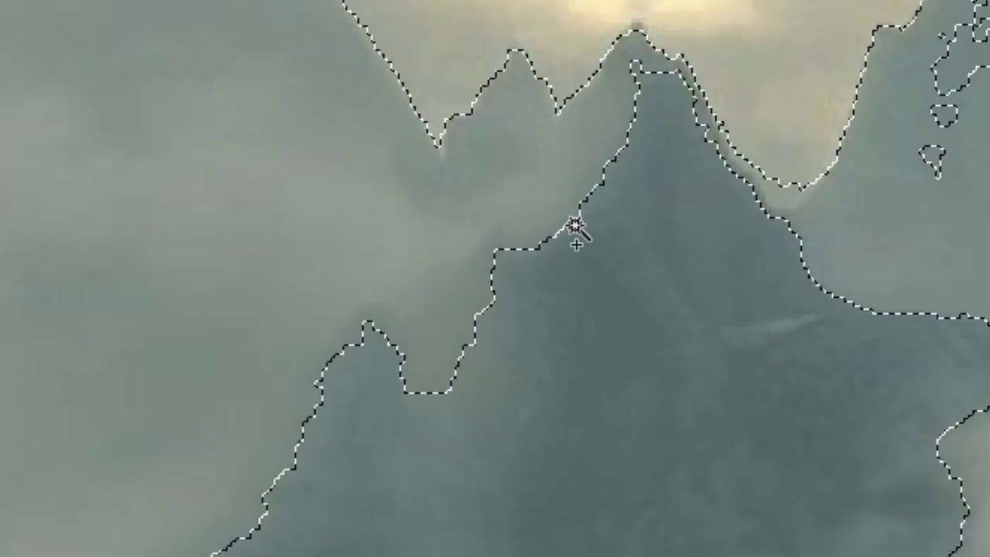
{"action": "scroll", "coordinate": [576, 227], "scroll_direction": "up", "scroll_amount": 10}
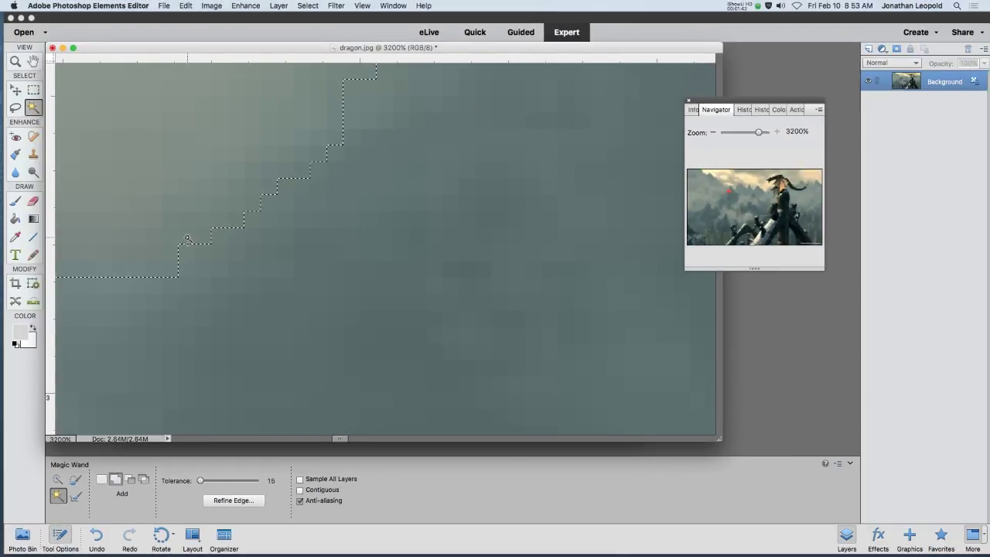
{"action": "scroll", "coordinate": [187, 239], "scroll_direction": "down", "scroll_amount": 15}
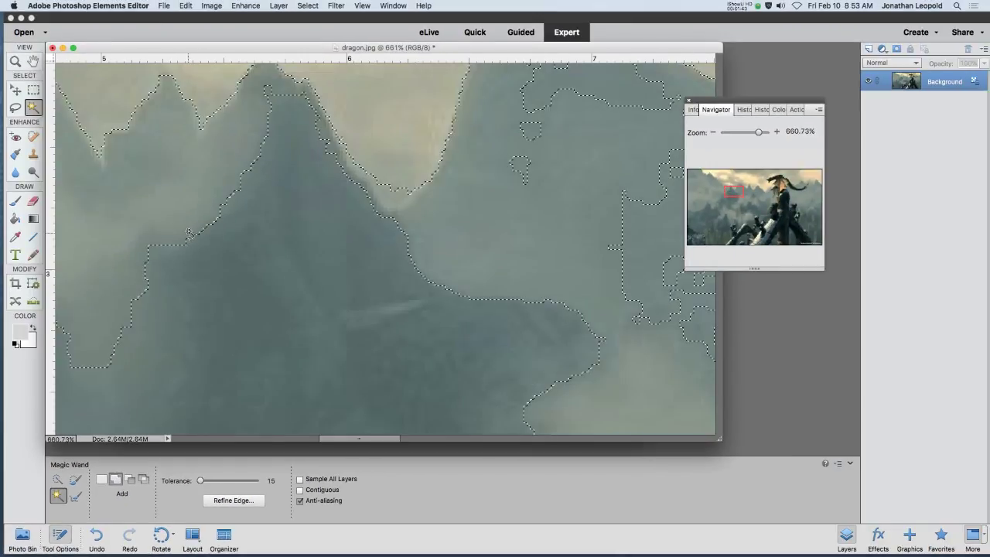
{"action": "scroll", "coordinate": [350, 73], "scroll_direction": "down", "scroll_amount": 4}
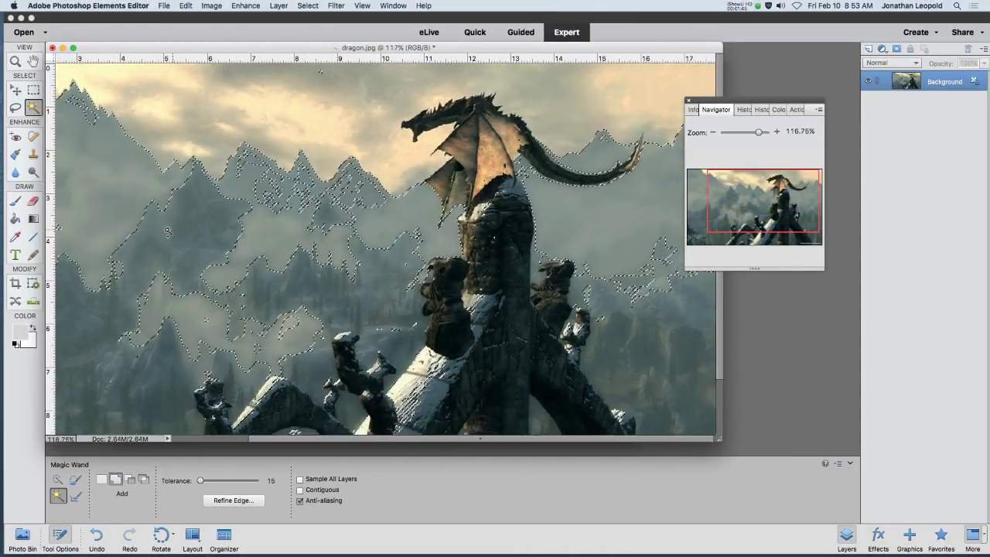
{"action": "key", "text": "super+d"}
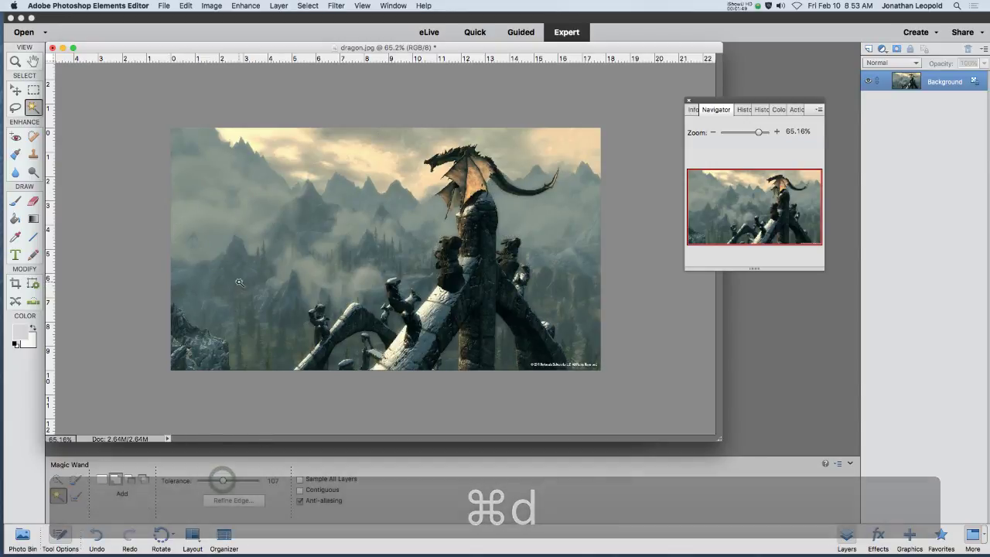
{"action": "left_click", "coordinate": [213, 189]}
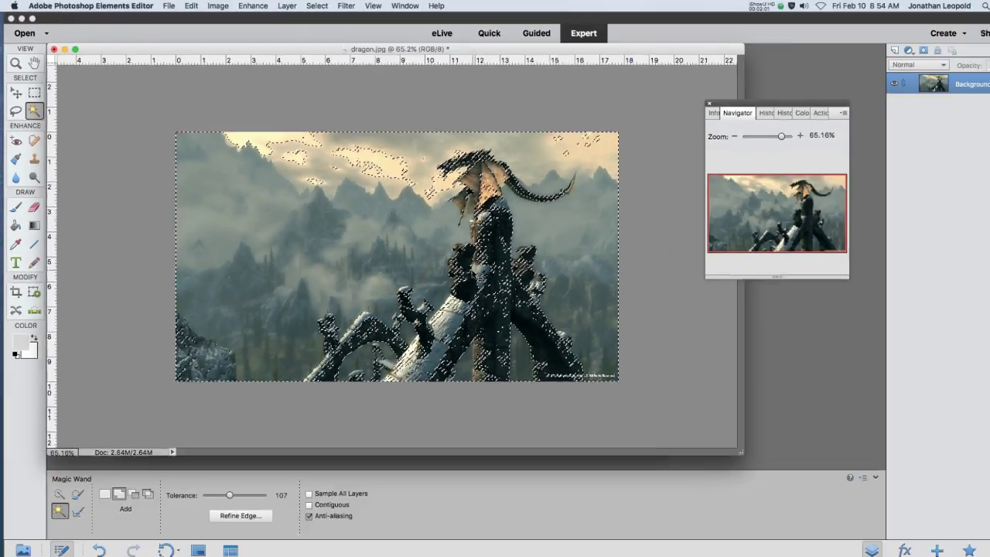
{"action": "key", "text": "super+d"}
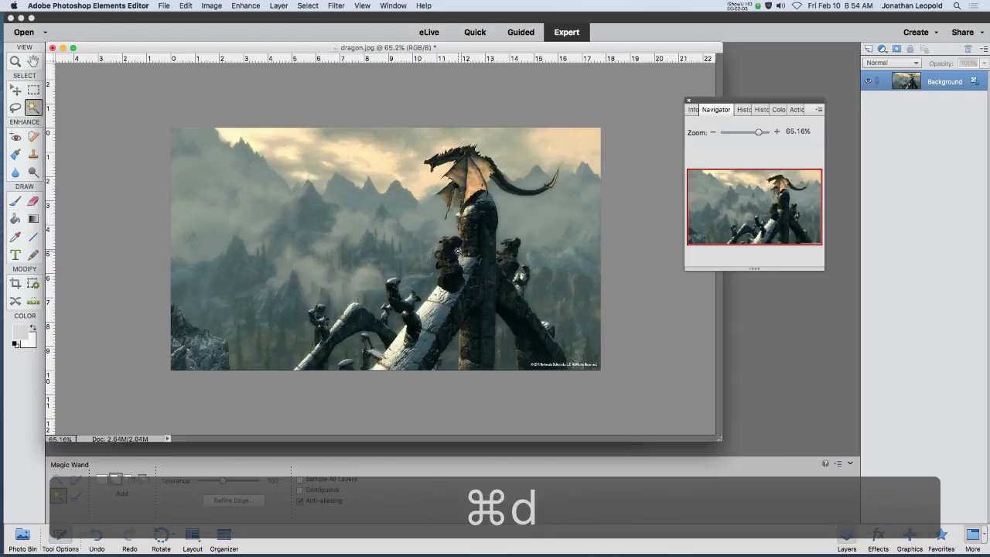
Set the Magic Wand tolerance to 34, turn on Contiguous, and clear the trial selections of the mist.
{"action": "left_click", "coordinate": [207, 481]}
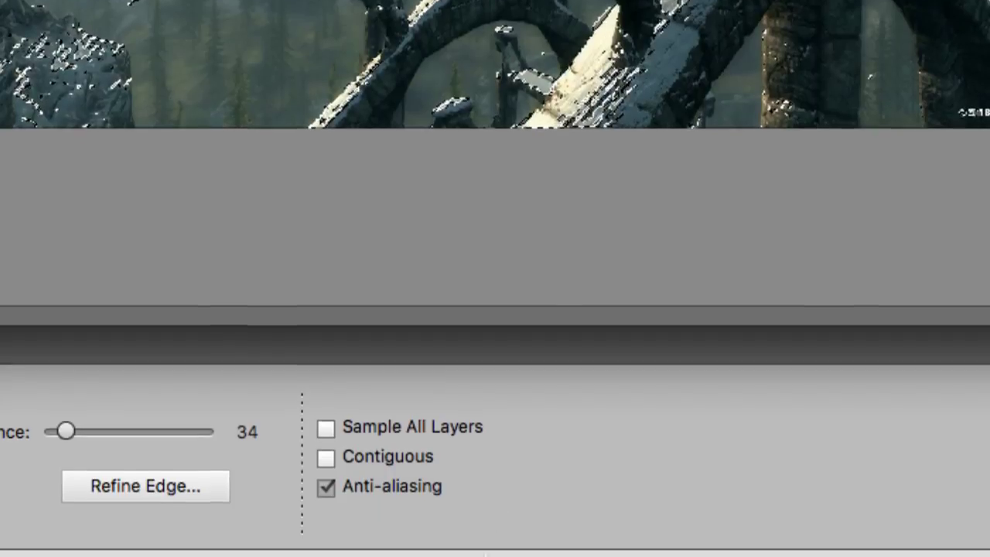
{"action": "left_click", "coordinate": [327, 483]}
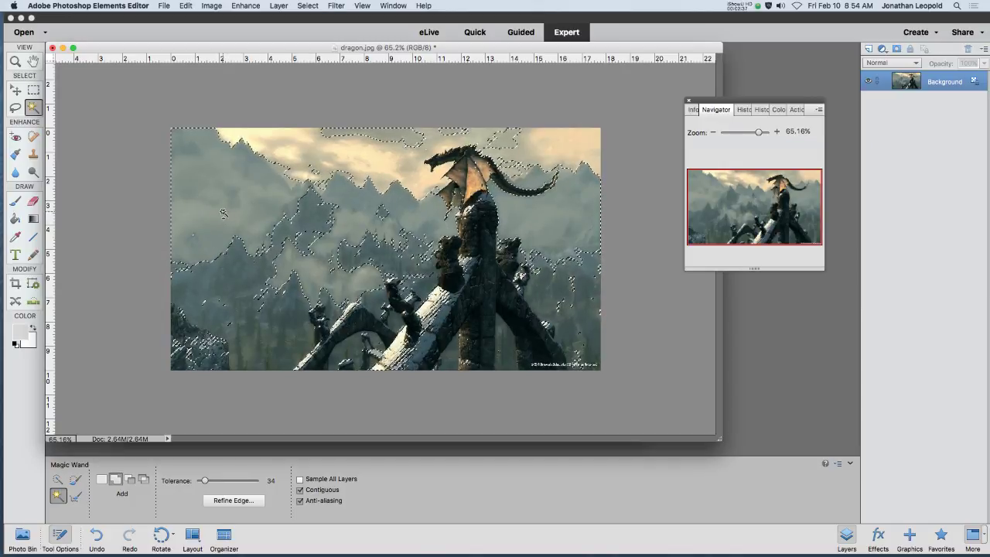
{"action": "key", "text": "super+d"}
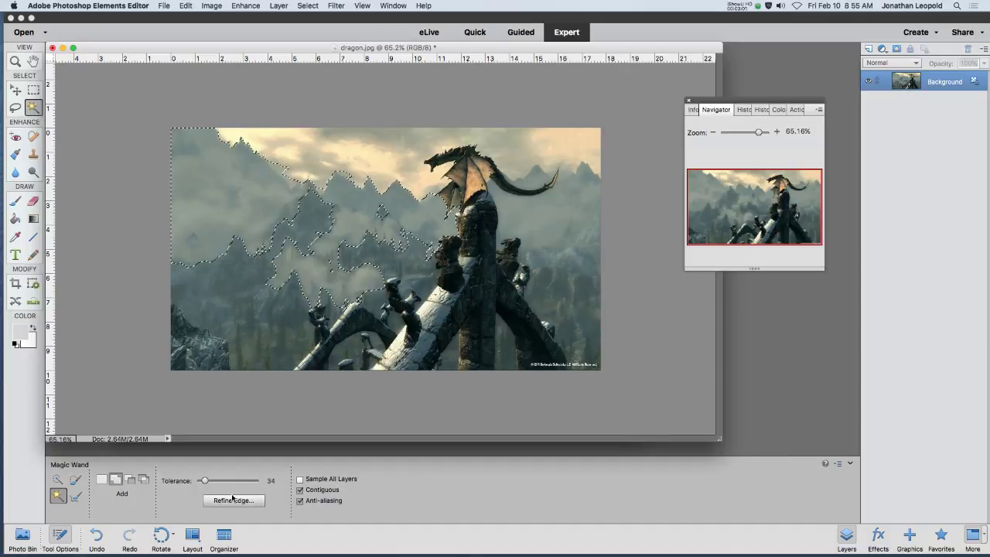
{"action": "key", "text": "super+d"}
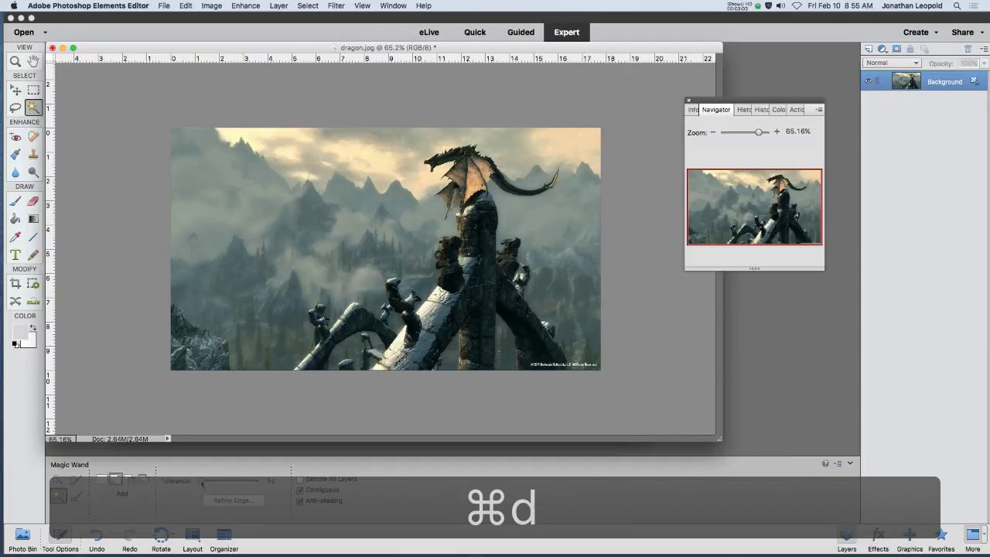
With a tolerance of 19, select the mist at the image's upper left and add the cloudy sky above the mountain peaks.
{"action": "left_click", "coordinate": [205, 220]}
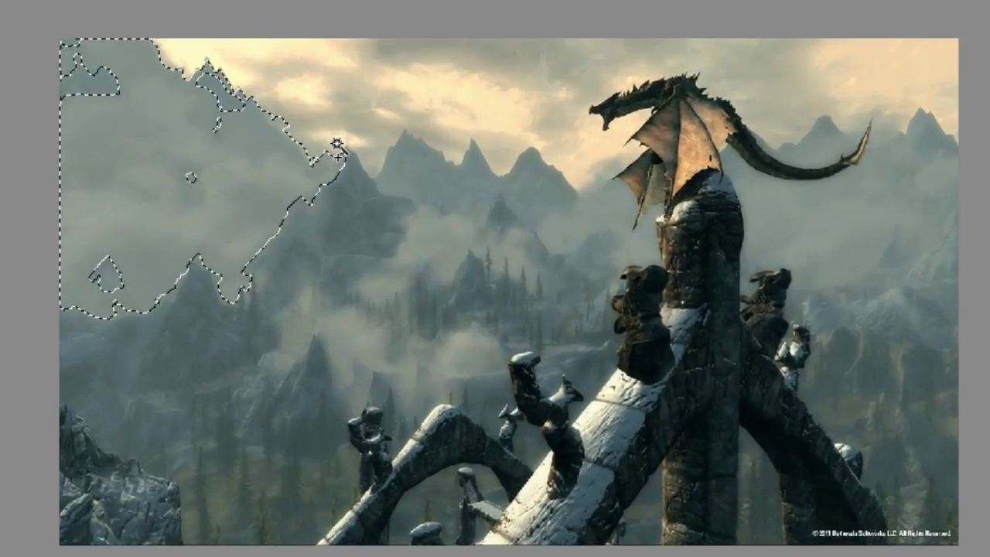
{"action": "left_click", "coordinate": [292, 163]}
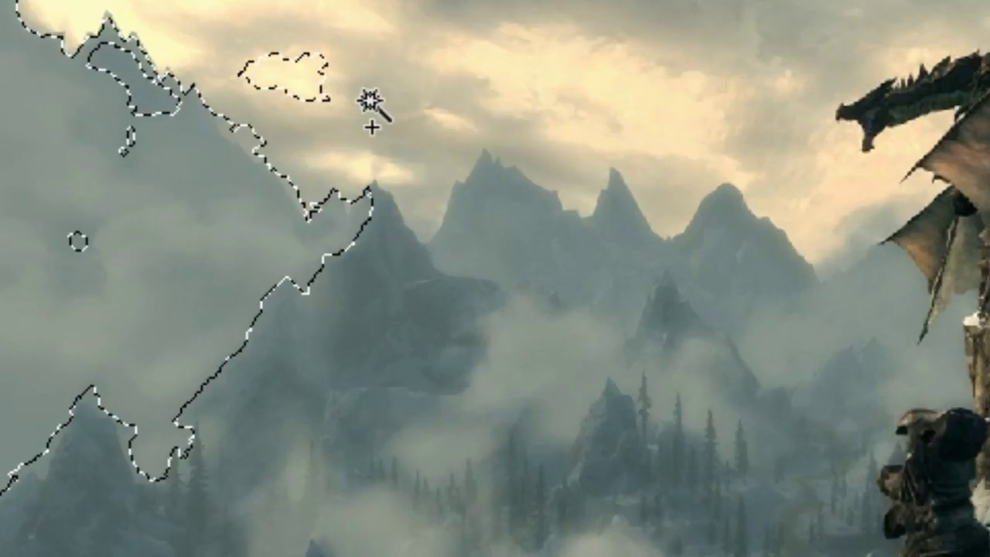
{"action": "left_click", "coordinate": [383, 115]}
{"action": "left_click", "coordinate": [486, 84]}
{"action": "left_click", "coordinate": [560, 98]}
{"action": "left_click", "coordinate": [623, 159]}
{"action": "left_click", "coordinate": [658, 185]}
{"action": "left_click", "coordinate": [519, 111]}
{"action": "left_click", "coordinate": [377, 164]}
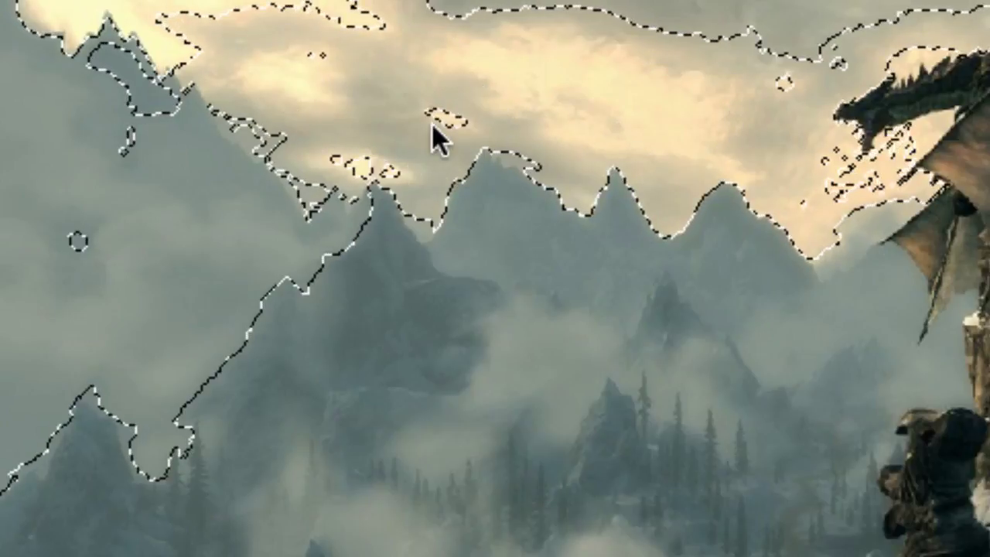
Add the remaining bright cloud patch and the misty mountains in the left half of the image to the selection.
{"action": "left_click", "coordinate": [188, 12]}
{"action": "scroll", "coordinate": [261, 145], "scroll_direction": "down", "scroll_amount": 2}
{"action": "left_click", "coordinate": [199, 134], "text": "shift"}
{"action": "left_click", "coordinate": [98, 114], "text": "shift"}
{"action": "left_click", "coordinate": [323, 236], "text": "shift"}
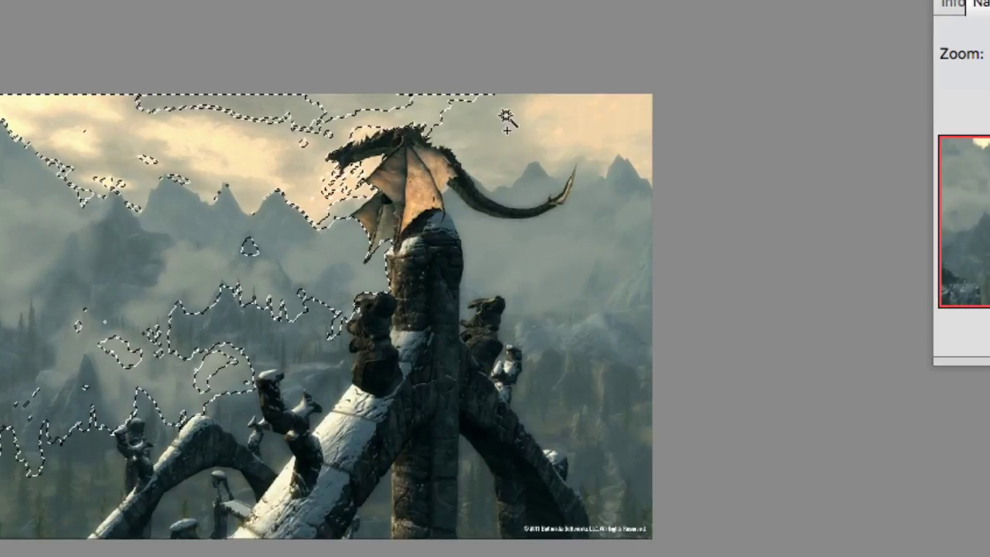
Set the tolerance to 30 and add the right-hand sky and leftover patches around the dragon's head and wing to the selection.
{"action": "left_click", "coordinate": [496, 173]}
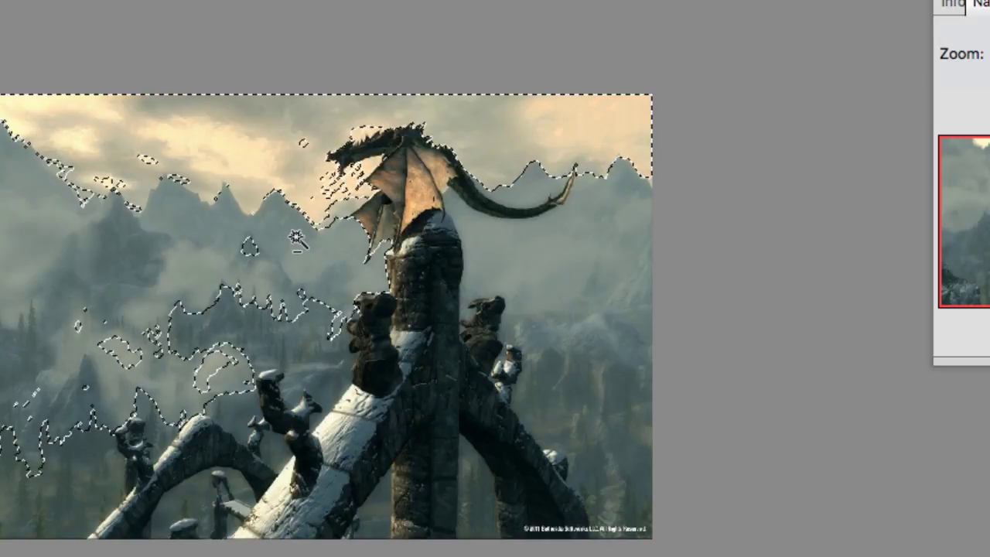
{"action": "scroll", "coordinate": [298, 240], "scroll_direction": "up", "scroll_amount": 6}
{"action": "scroll", "coordinate": [335, 170], "scroll_direction": "down", "scroll_amount": 1}
{"action": "left_click_drag", "start_coordinate": [604, 153], "coordinate": [531, 334]}
{"action": "left_click", "coordinate": [474, 114], "text": "shift"}
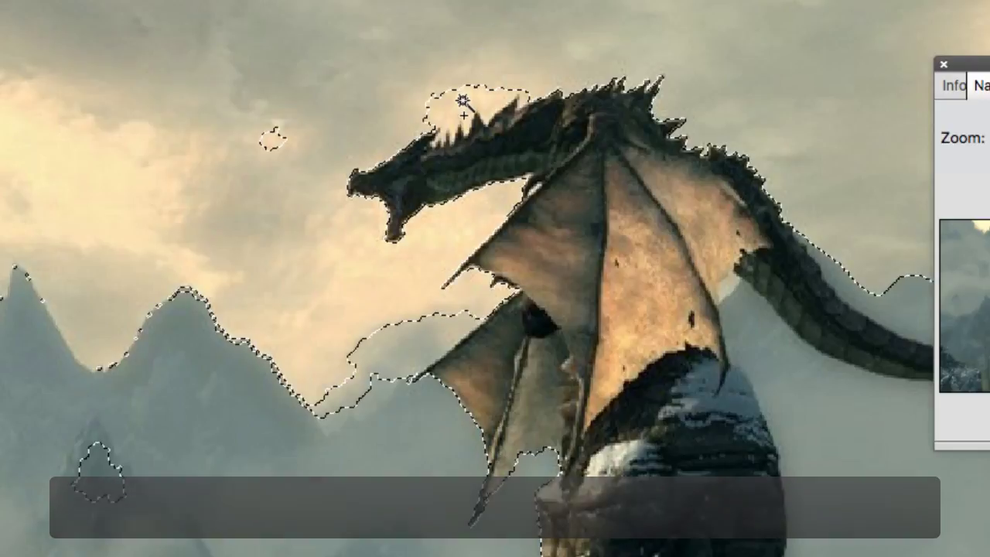
{"action": "left_click", "coordinate": [460, 17], "text": "shift"}
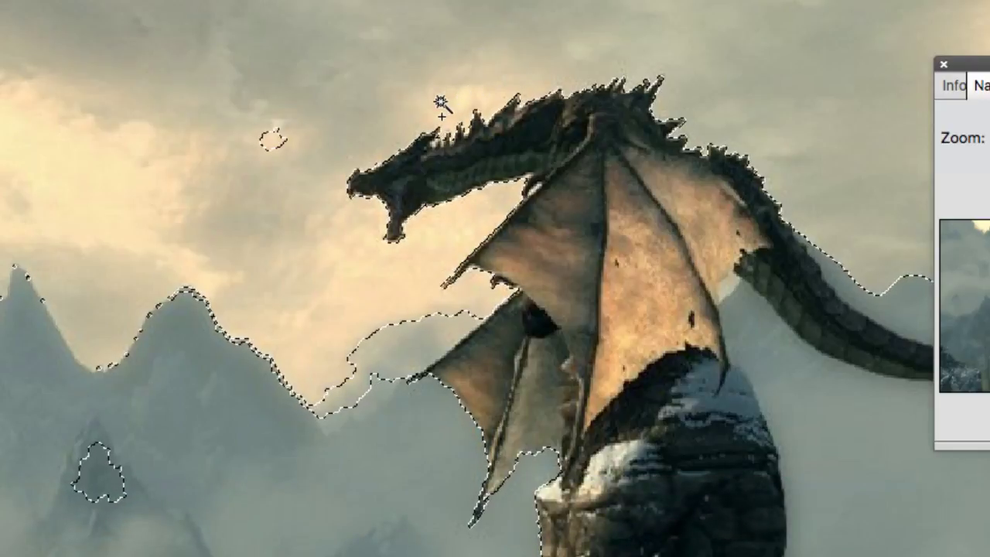
{"action": "left_click", "coordinate": [271, 141], "text": "alt"}
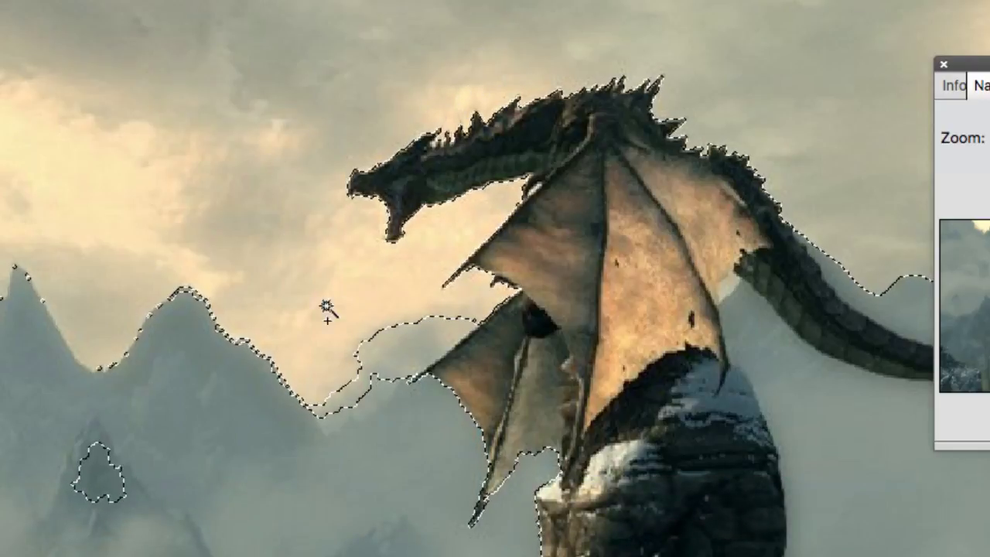
{"action": "left_click", "coordinate": [408, 331], "text": "alt"}
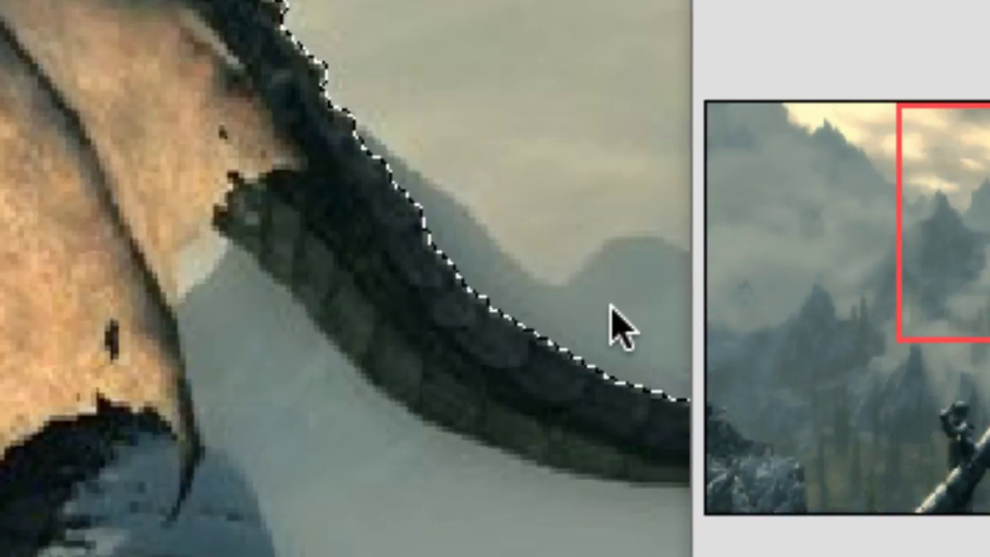
Add the misty background below the dragon's tail and beside the stone pillar to the selection.
{"action": "left_click", "coordinate": [246, 418]}
{"action": "key", "text": "ctrl+minus"}
{"action": "key", "text": "ctrl+minus"}
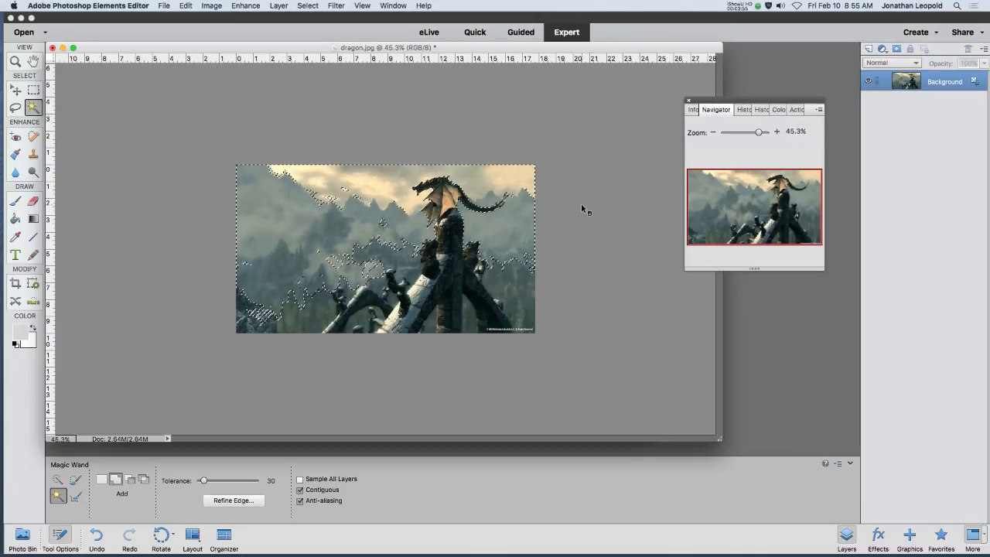
{"action": "scroll", "coordinate": [395, 226], "scroll_direction": "up", "scroll_amount": 6}
{"action": "scroll", "coordinate": [596, 106], "scroll_direction": "up", "scroll_amount": 4}
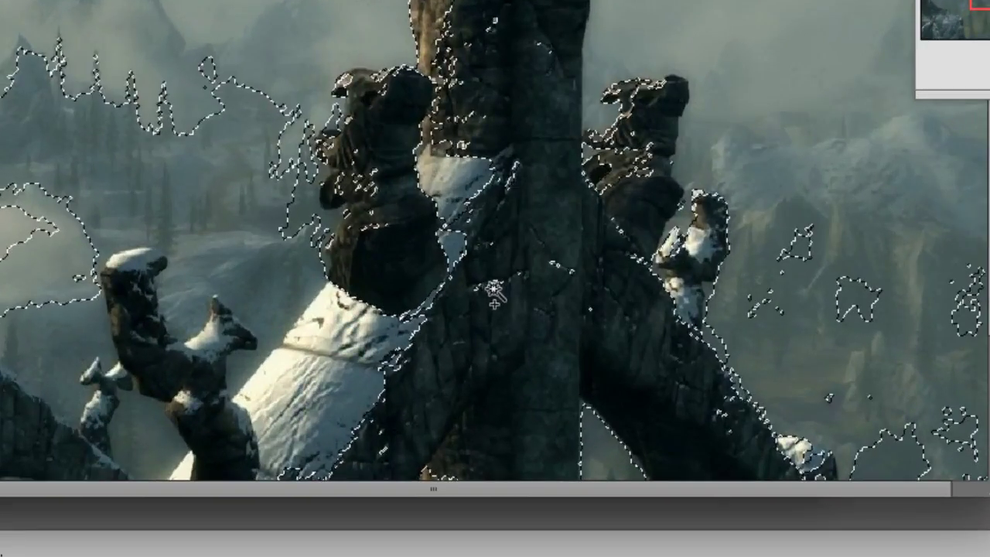
{"action": "left_click", "coordinate": [557, 262], "text": "shift"}
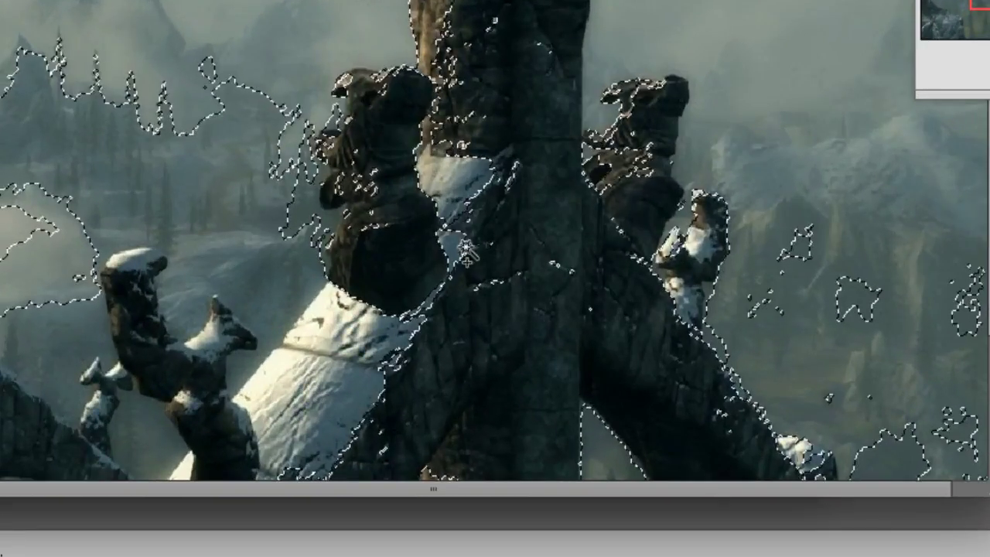
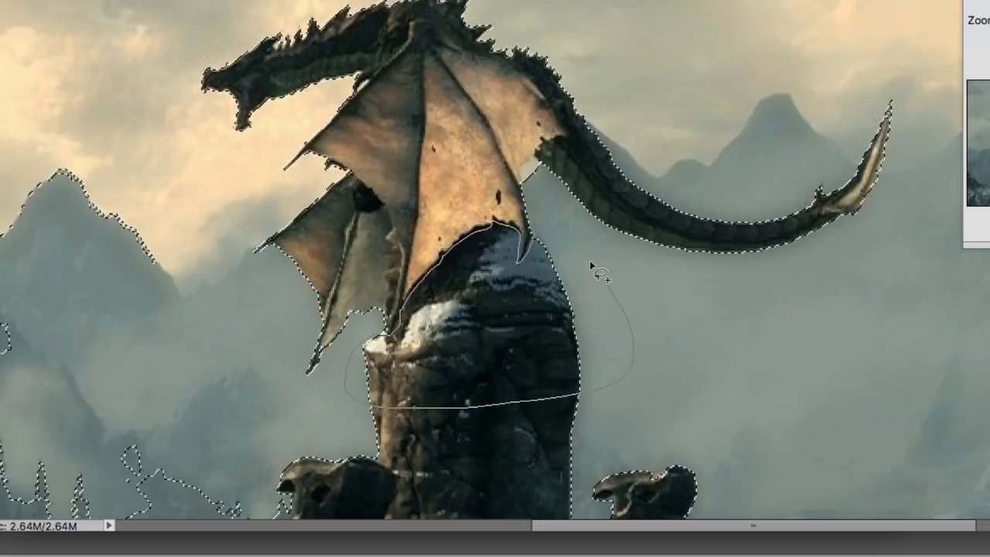
Lasso the top of the stone pillar beneath the dragon to add it to the selection.
{"action": "left_click_drag", "start_coordinate": [590, 263], "coordinate": [574, 237]}
{"action": "key", "text": "super+minus"}
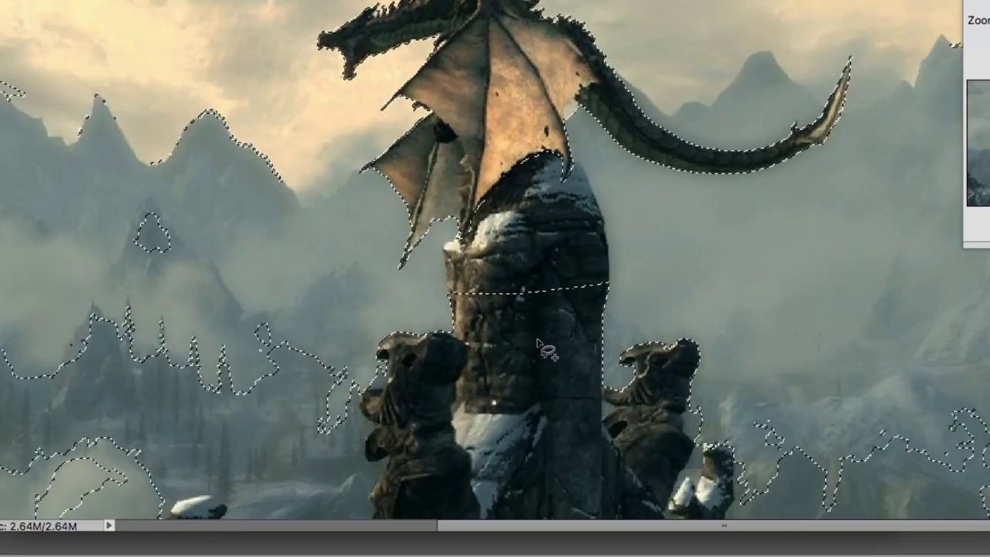
{"action": "scroll", "coordinate": [544, 150], "scroll_direction": "down", "scroll_amount": 5}
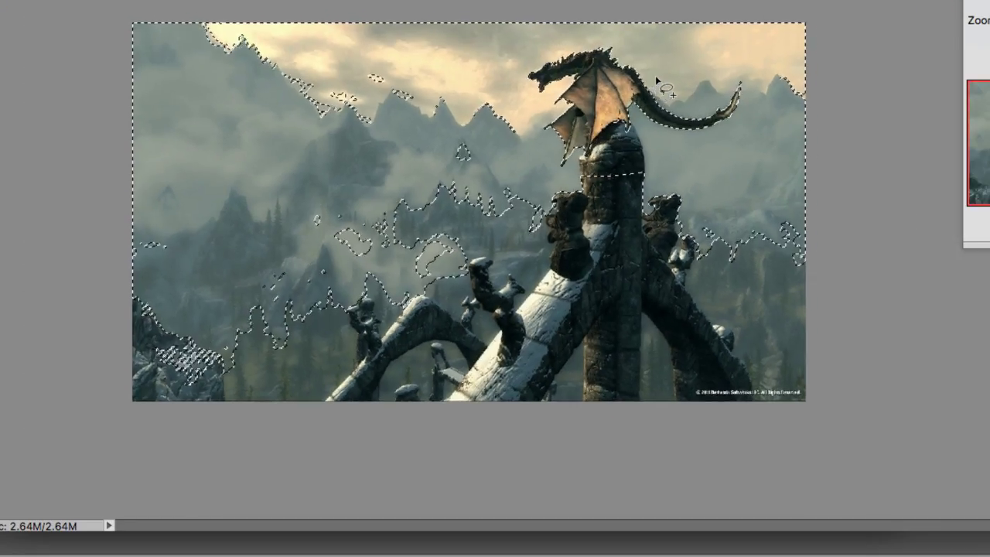
Lasso around the rest of the image, leaving out the dragon, to add all remaining mountains, ruins and edge areas to the selection.
{"action": "key", "text": "ctrl+minus"}
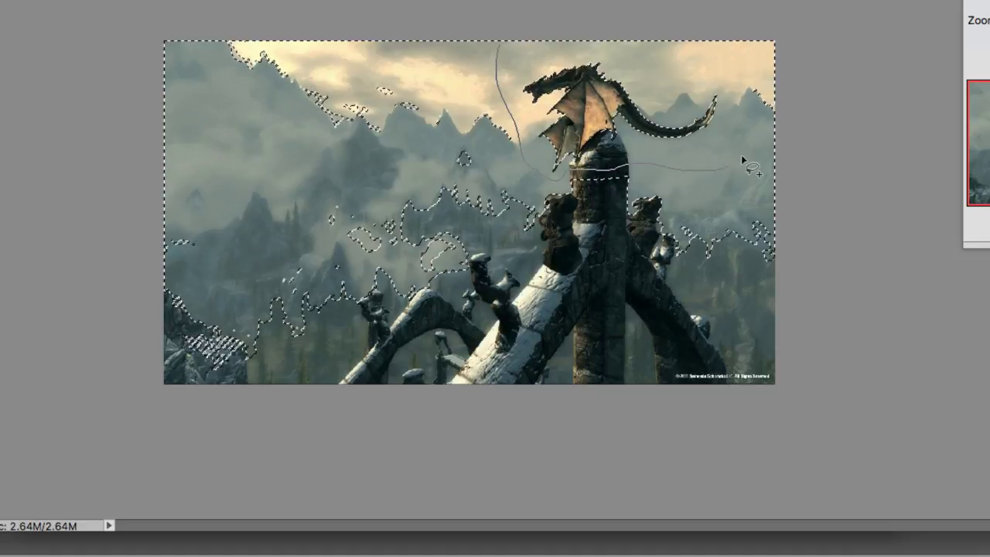
{"action": "mouse_move", "coordinate": [741, 158]}
{"action": "left_mouse_down"}
{"action": "mouse_move", "coordinate": [778, 93]}
{"action": "mouse_move", "coordinate": [829, 425]}
{"action": "left_mouse_up"}
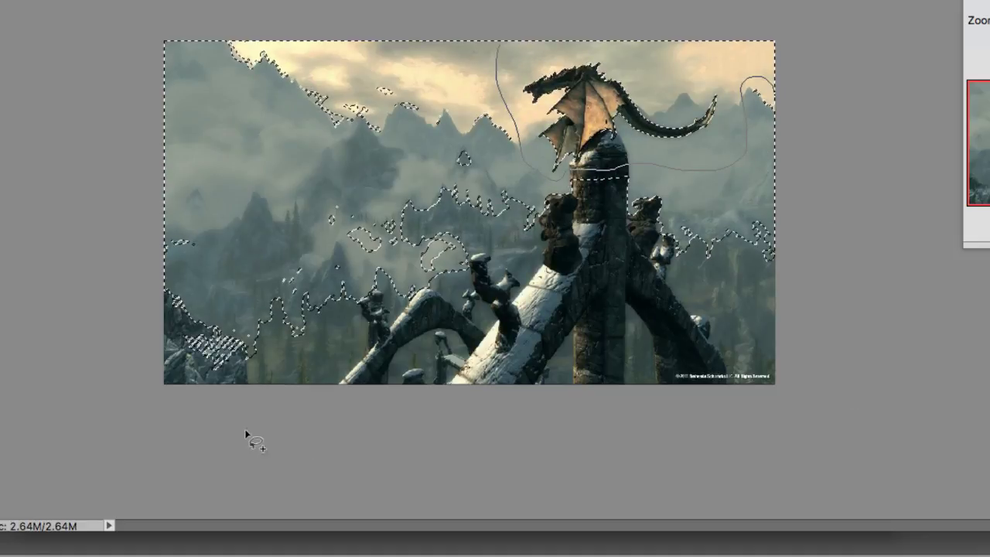
{"action": "left_click_drag", "start_coordinate": [425, 73], "coordinate": [428, 74]}
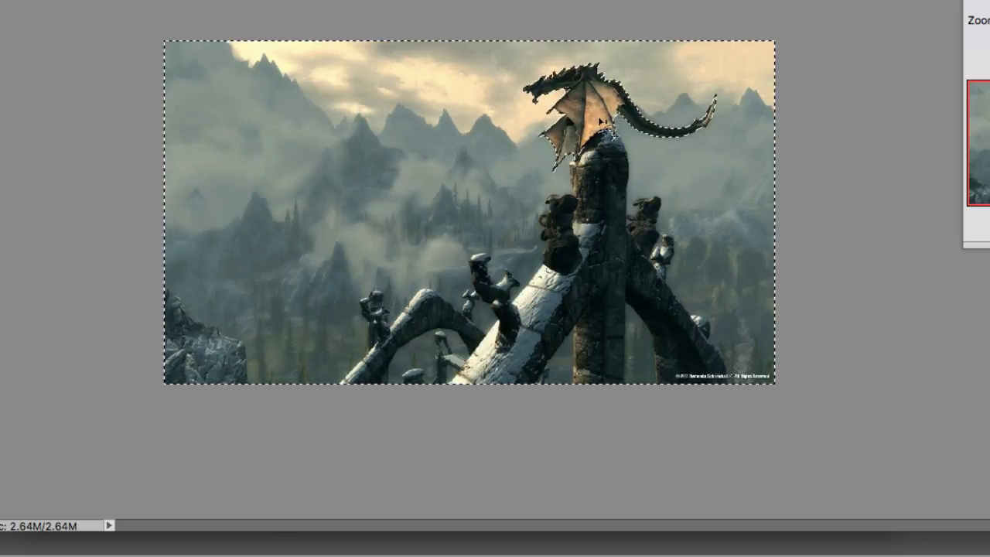
{"action": "scroll", "coordinate": [600, 118], "scroll_direction": "up", "scroll_amount": 1}
{"action": "mouse_move", "coordinate": [269, 38]}
{"action": "left_mouse_down"}
{"action": "mouse_move", "coordinate": [209, 7]}
{"action": "mouse_move", "coordinate": [273, 37]}
{"action": "left_mouse_up"}
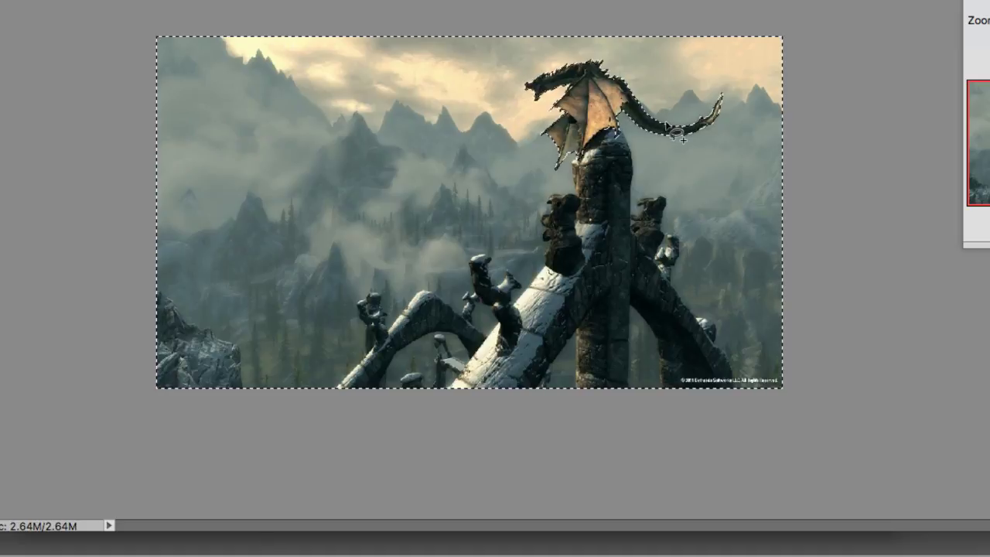
{"action": "scroll", "coordinate": [633, 133], "scroll_direction": "up", "scroll_amount": 1}
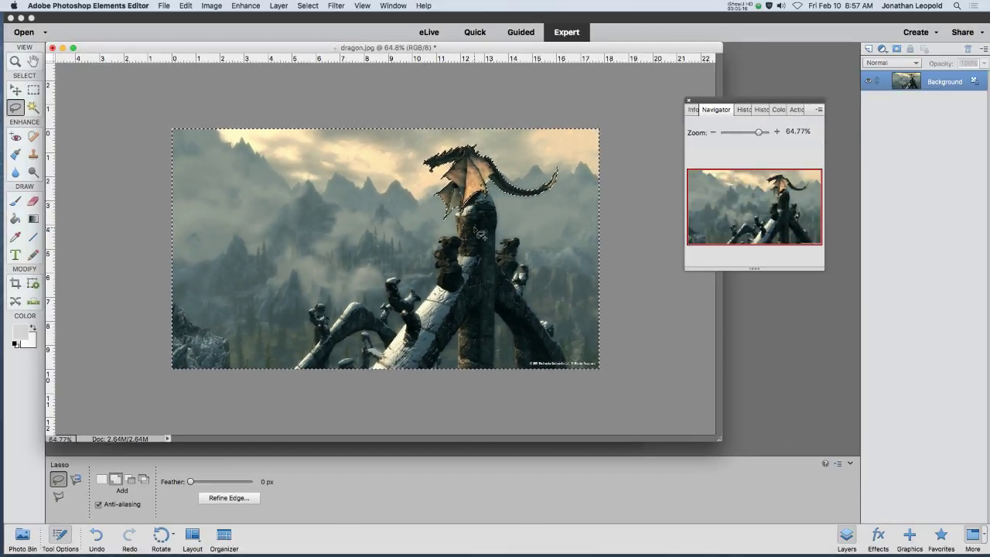
{"action": "scroll", "coordinate": [490, 203], "scroll_direction": "up", "scroll_amount": 5}
{"action": "scroll", "coordinate": [610, 83], "scroll_direction": "down", "scroll_amount": 3}
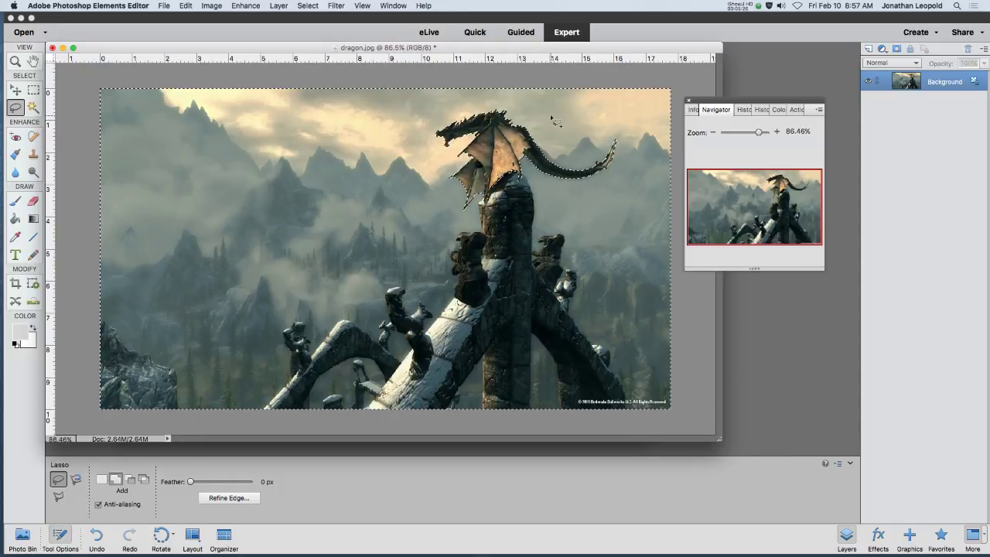
Try copying the selected surroundings onto a new layer with the Background layer hidden, and undo the paste.
{"action": "key", "text": "super+c"}
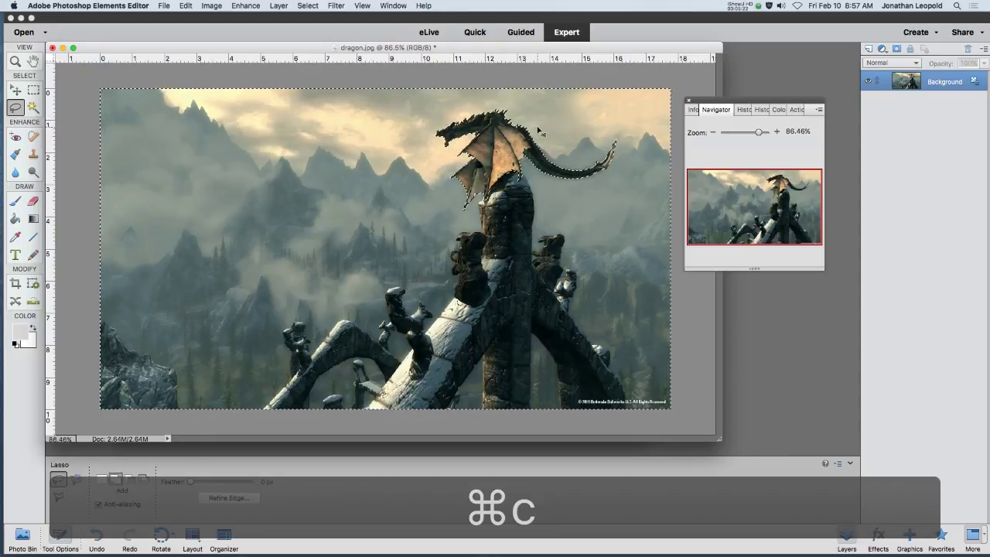
{"action": "key", "text": "super+v"}
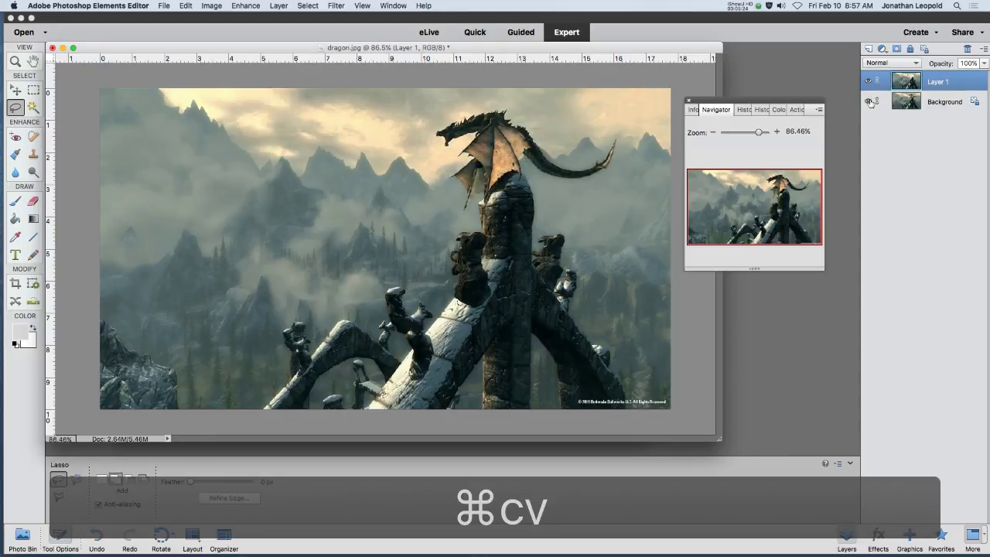
{"action": "left_click", "coordinate": [867, 101]}
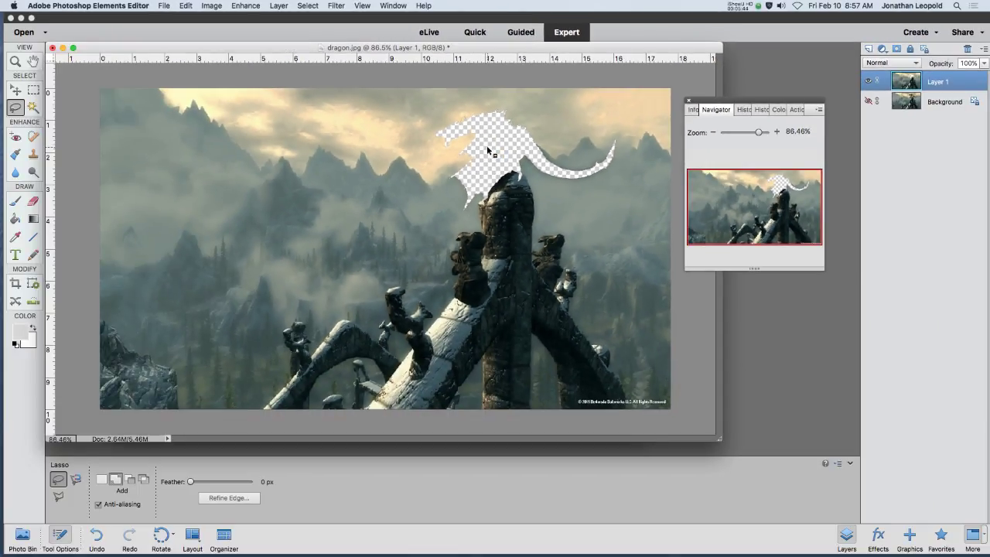
{"action": "key", "text": "super+z"}
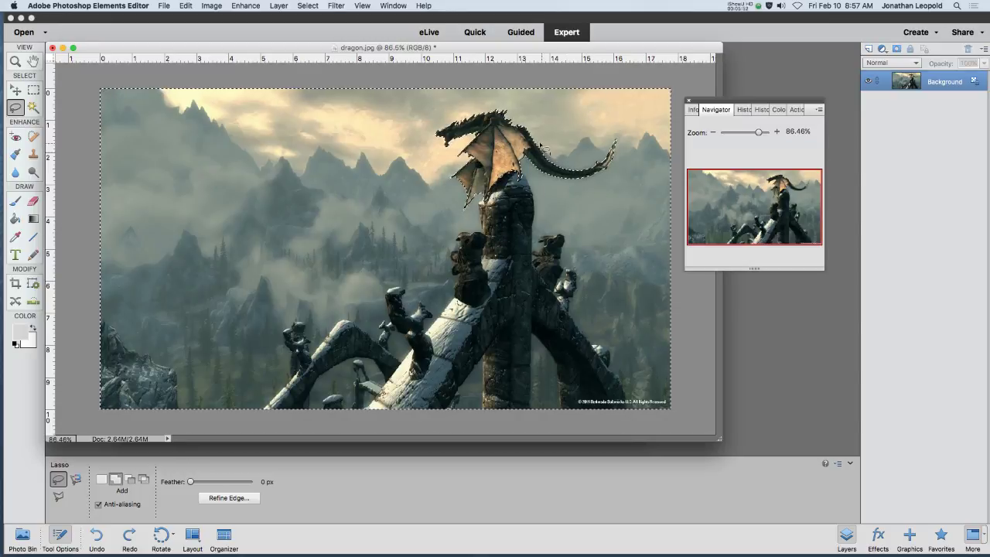
Invert the selection so that it covers the dragon instead of its surroundings.
{"action": "scroll", "coordinate": [487, 108], "scroll_direction": "up", "scroll_amount": 10}
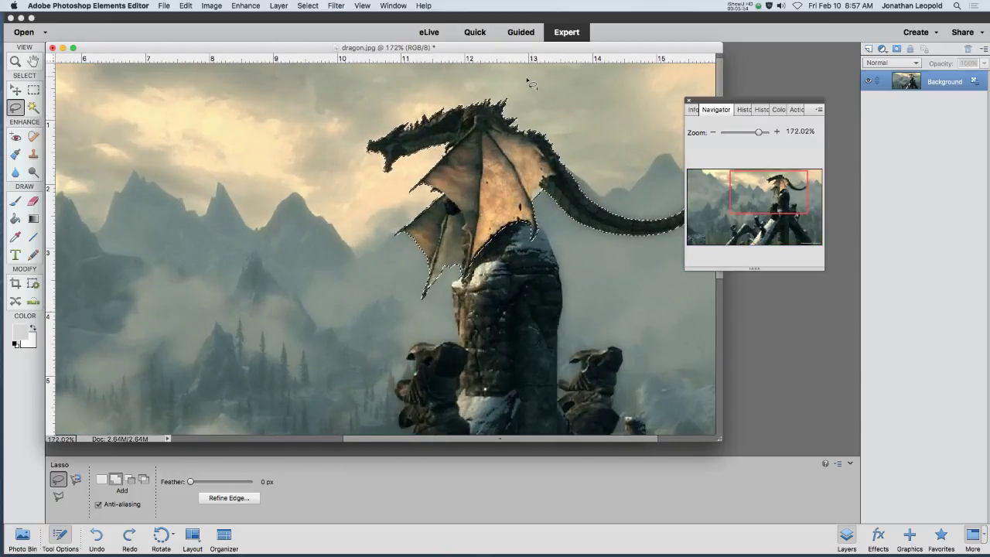
{"action": "scroll", "coordinate": [506, 102], "scroll_direction": "up", "scroll_amount": 2}
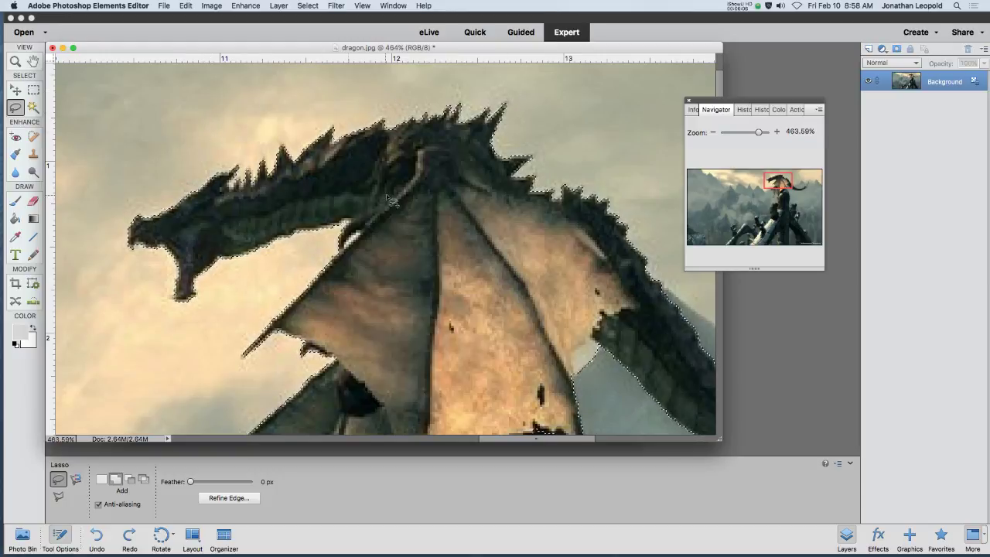
{"action": "scroll", "coordinate": [409, 209], "scroll_direction": "down", "scroll_amount": 2}
{"action": "scroll", "coordinate": [414, 214], "scroll_direction": "down", "scroll_amount": 8}
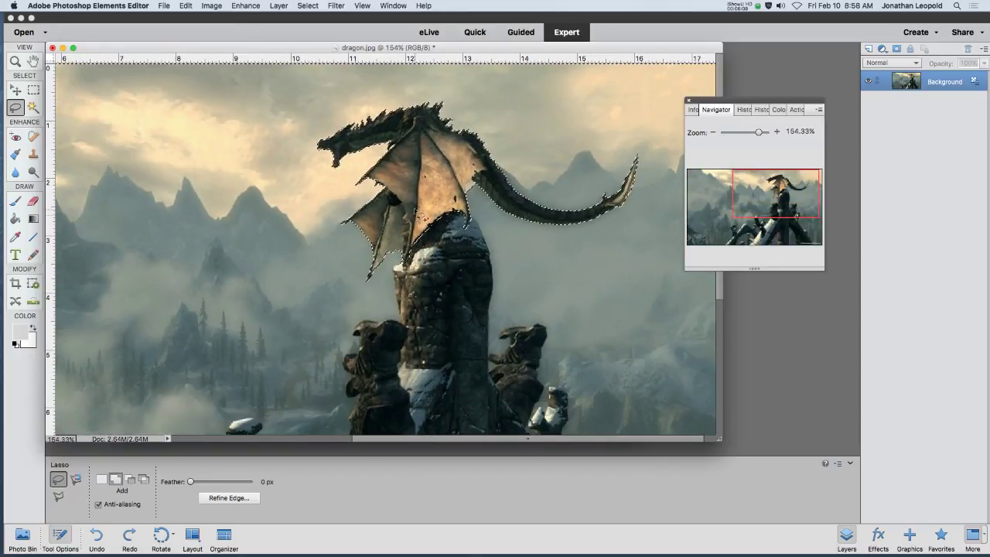
{"action": "left_click", "coordinate": [308, 6]}
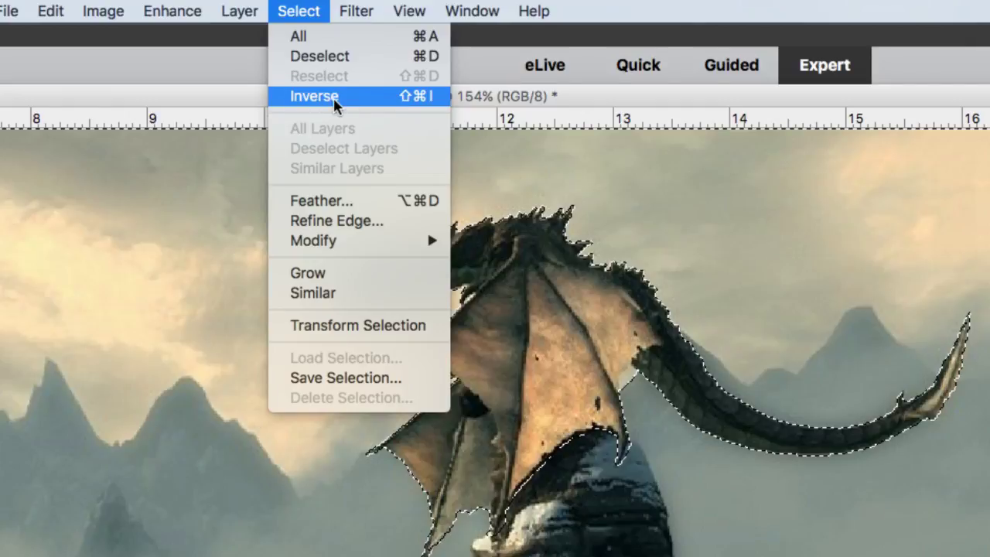
{"action": "left_click", "coordinate": [561, 91]}
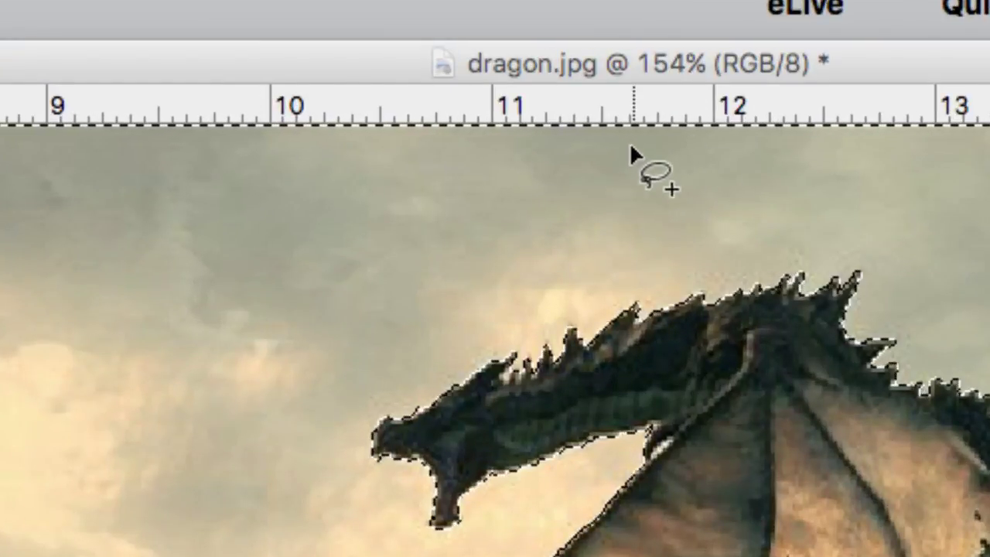
{"action": "scroll", "coordinate": [609, 160], "scroll_direction": "down", "scroll_amount": 2}
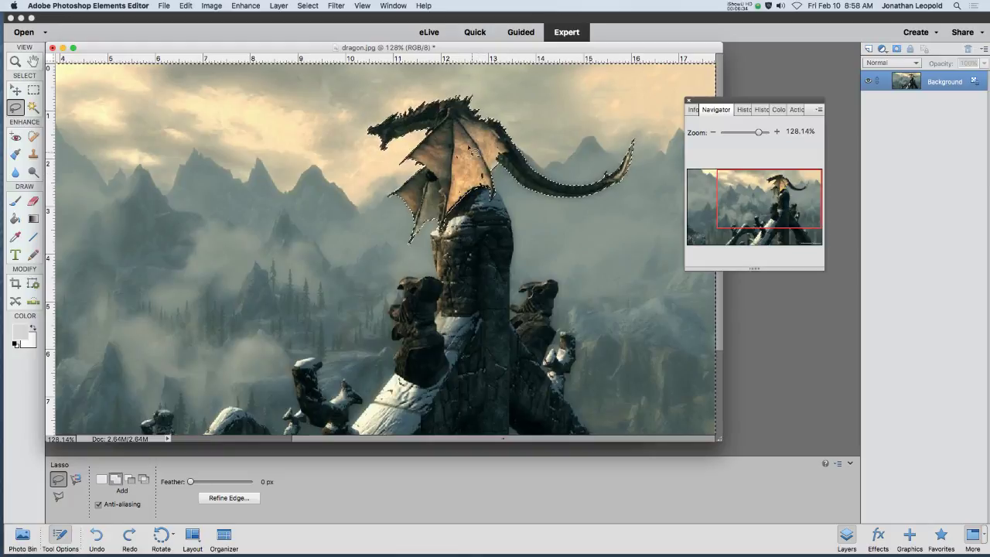
{"action": "left_click", "coordinate": [308, 6]}
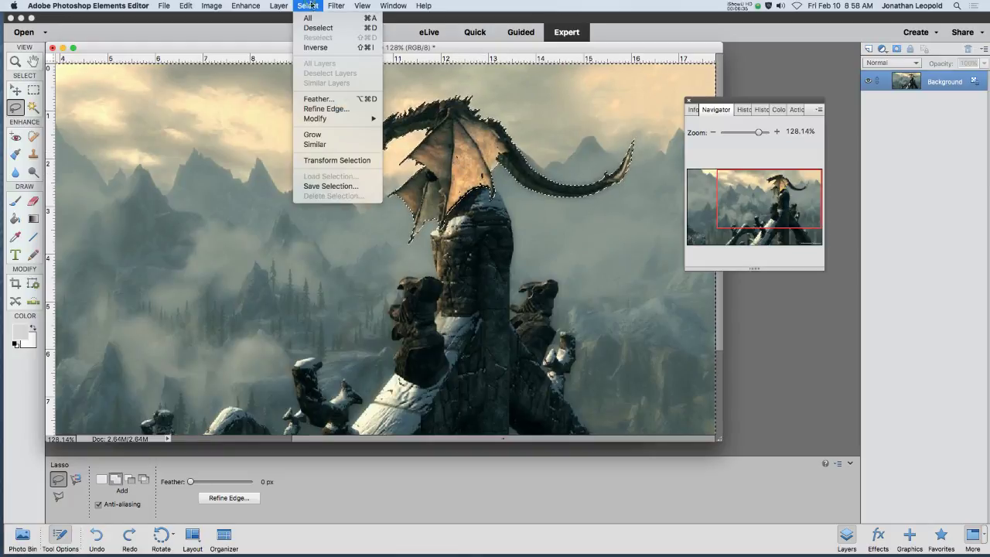
{"action": "left_click", "coordinate": [317, 48]}
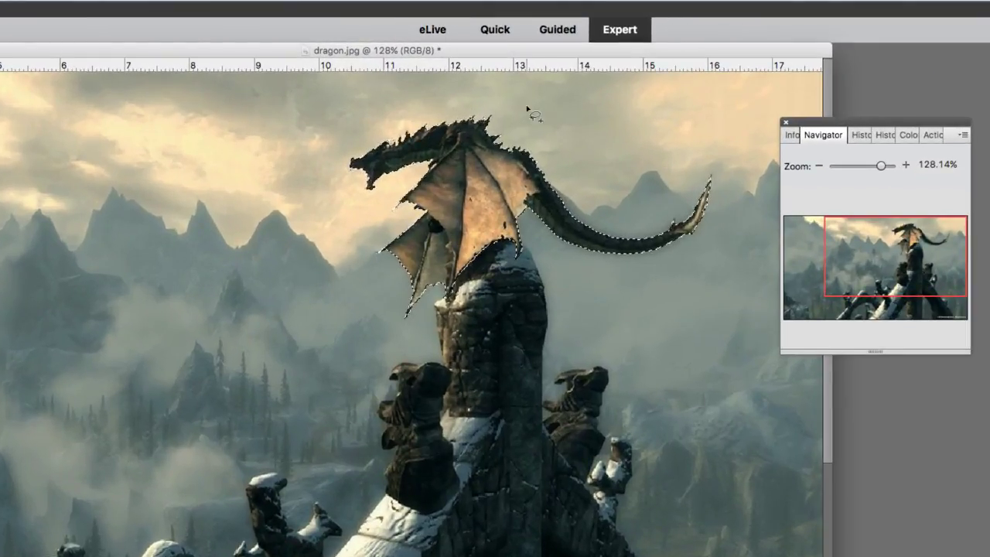
Copy the selected dragon onto a new layer and briefly hide the Background layer to check the cutout.
{"action": "key", "text": "super+c"}
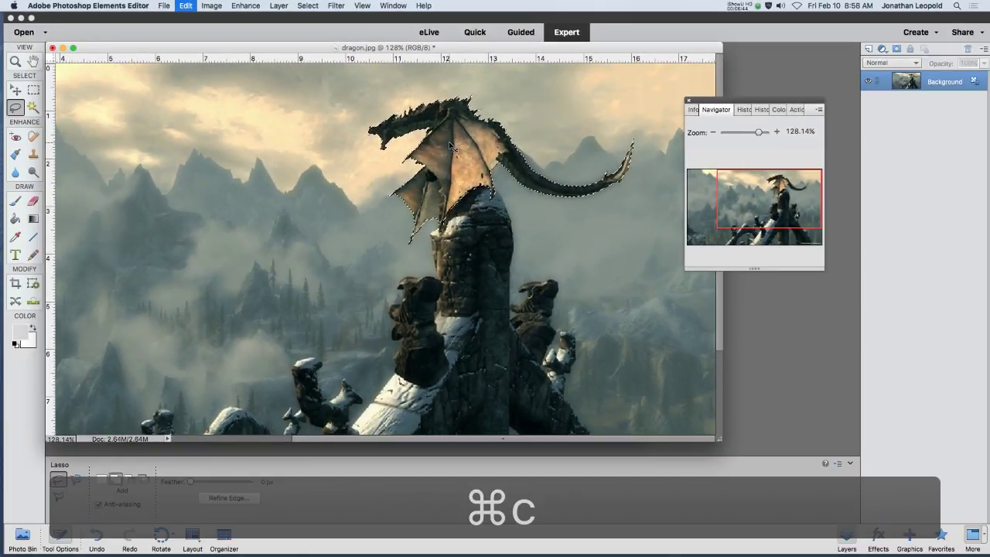
{"action": "key", "text": "super+v"}
{"action": "left_click", "coordinate": [867, 102]}
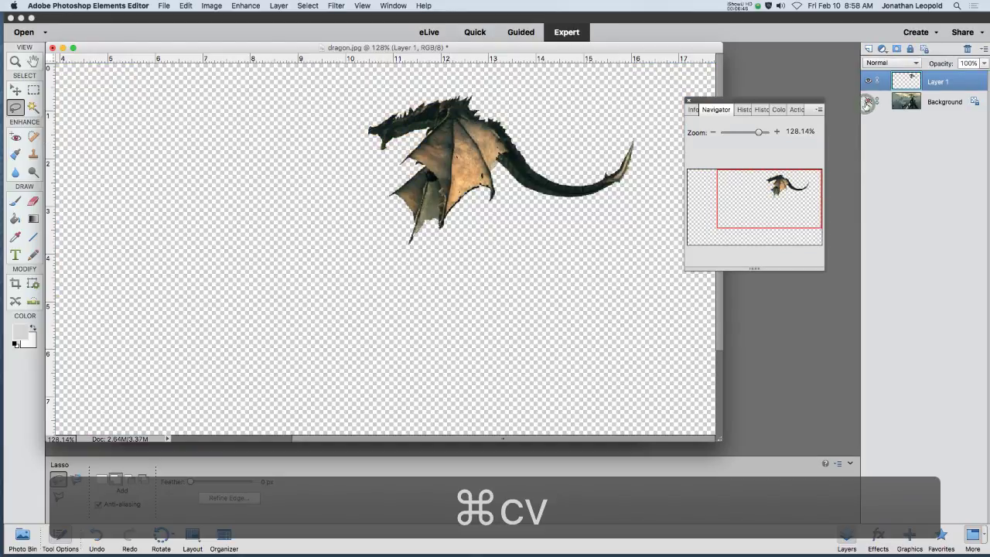
{"action": "left_click", "coordinate": [867, 102]}
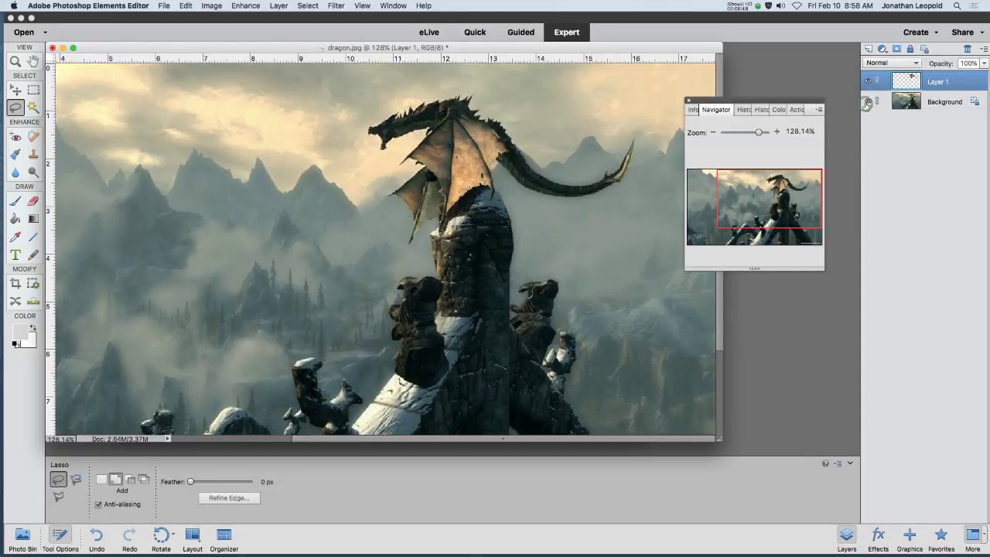
Move the dragon.jpg window aside, switch to landscape.jpg and paste the copied dragon into it.
{"action": "left_click_drag", "start_coordinate": [365, 49], "coordinate": [437, 164]}
{"action": "left_click_drag", "start_coordinate": [357, 75], "coordinate": [314, 61]}
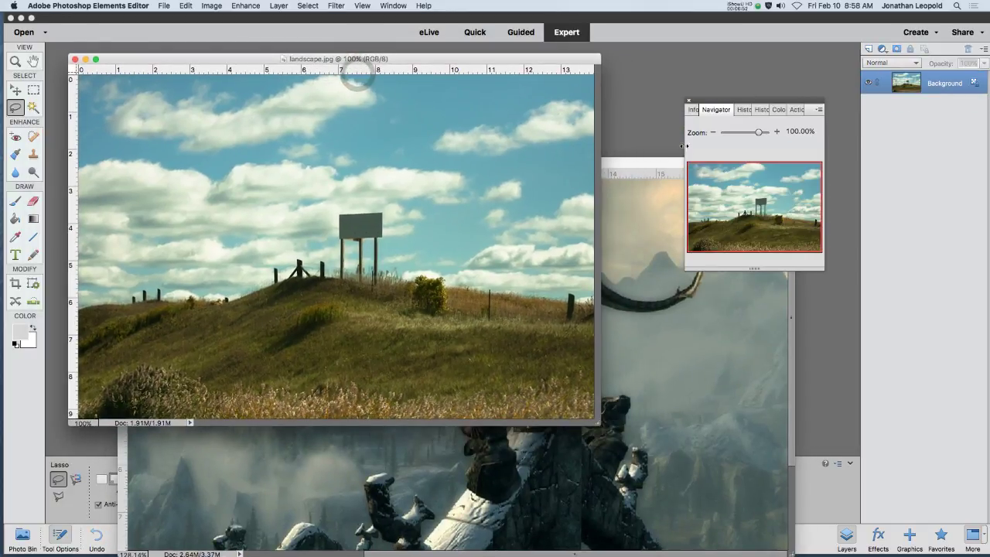
{"action": "key", "text": "super+v"}
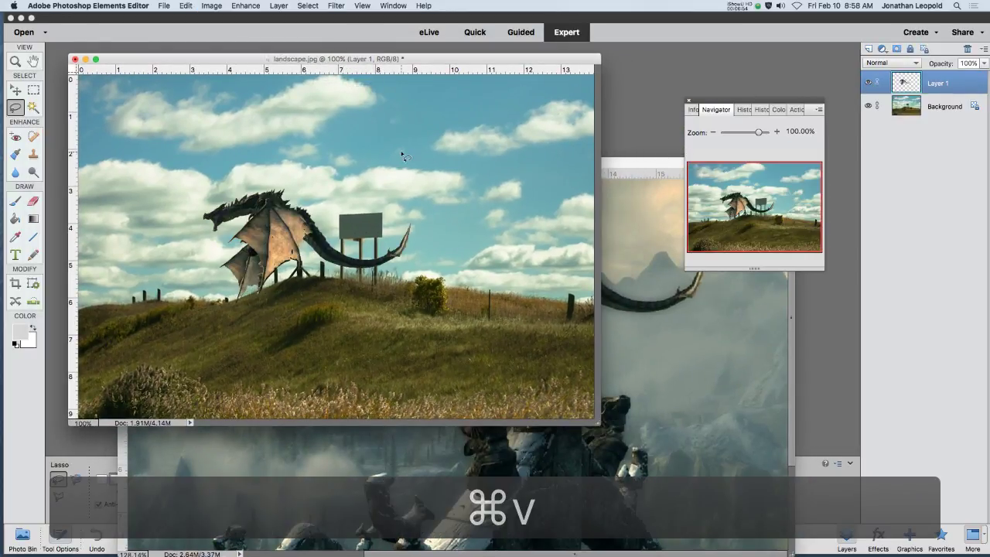
Move the pasted dragon up and to the right, above the hilltop in front of the billboard, and inspect its wing edges.
{"action": "scroll", "coordinate": [232, 236], "scroll_direction": "up", "scroll_amount": 5}
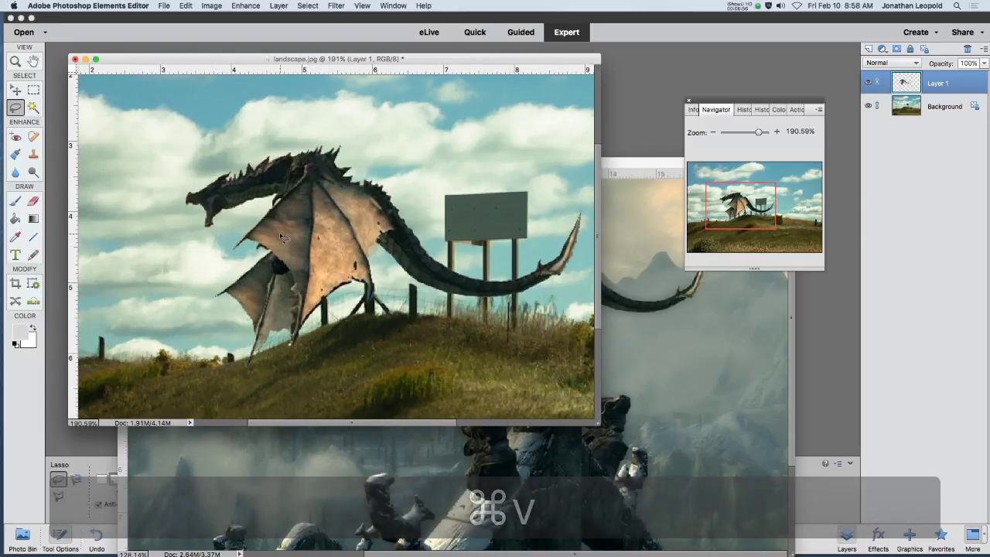
{"action": "left_click_drag", "start_coordinate": [295, 232], "coordinate": [438, 161]}
{"action": "scroll", "coordinate": [414, 286], "scroll_direction": "up", "scroll_amount": 5}
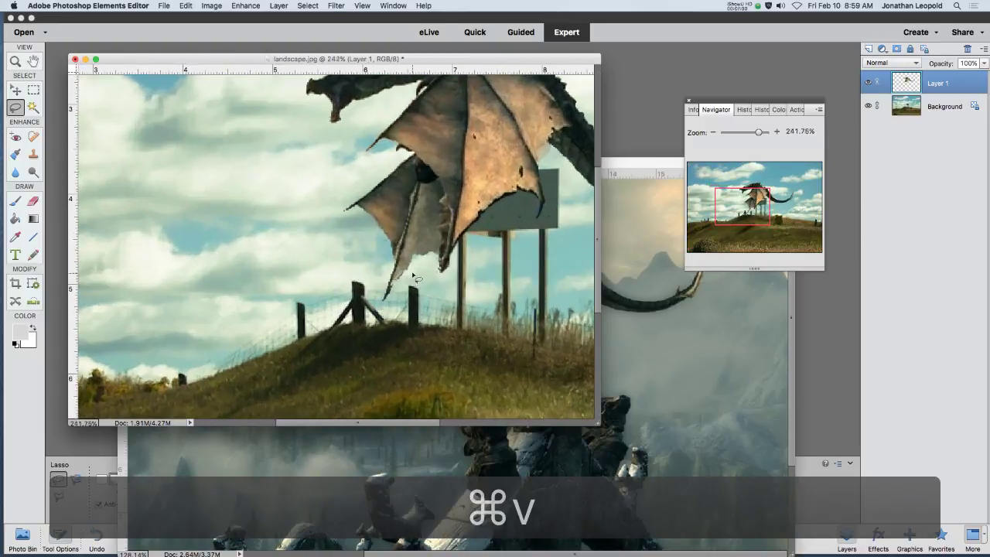
{"action": "scroll", "coordinate": [421, 260], "scroll_direction": "up", "scroll_amount": 5}
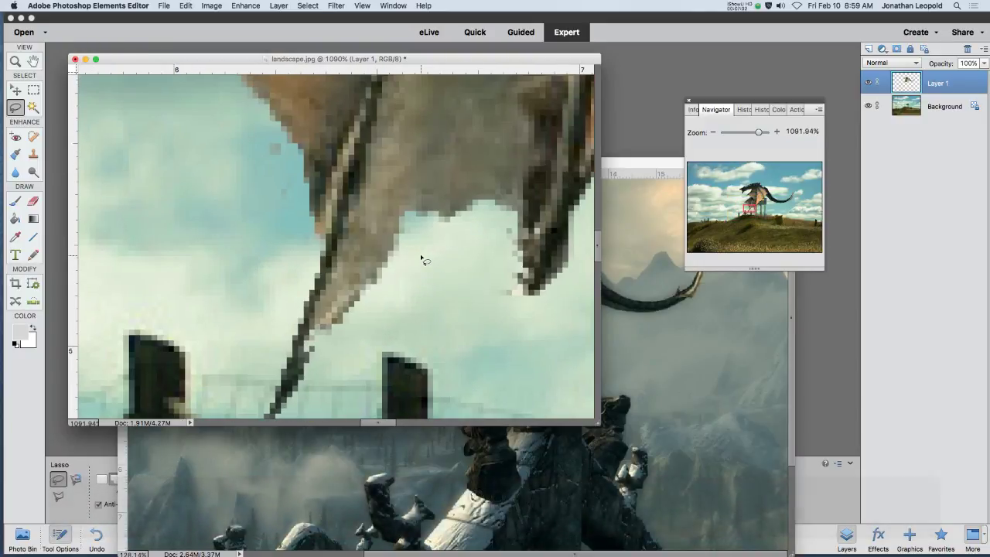
{"action": "scroll", "coordinate": [476, 251], "scroll_direction": "down", "scroll_amount": 4}
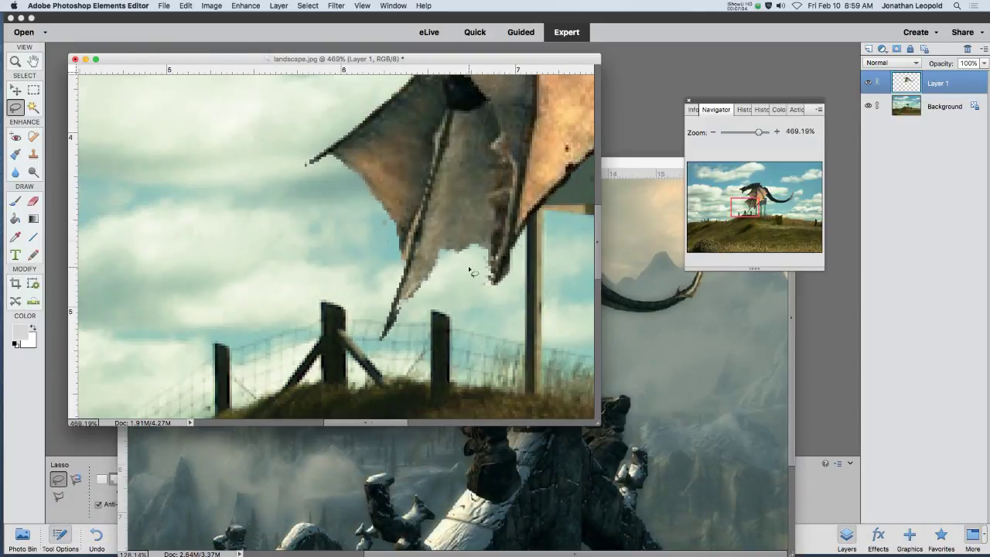
Compare the lower wing tip in dragon.jpg and close that document without saving the changes.
{"action": "left_click_drag", "start_coordinate": [620, 168], "coordinate": [585, 92]}
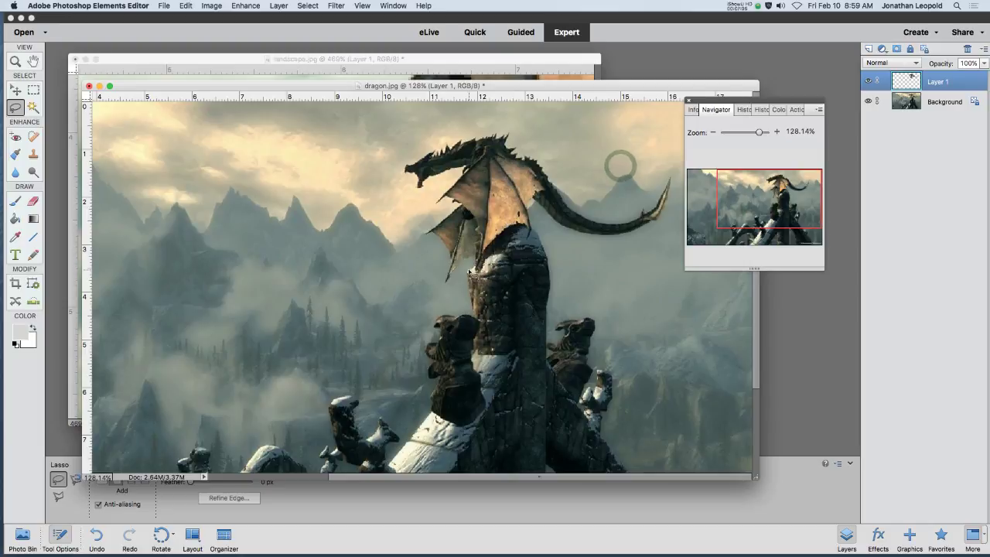
{"action": "scroll", "coordinate": [464, 260], "scroll_direction": "up", "scroll_amount": 8}
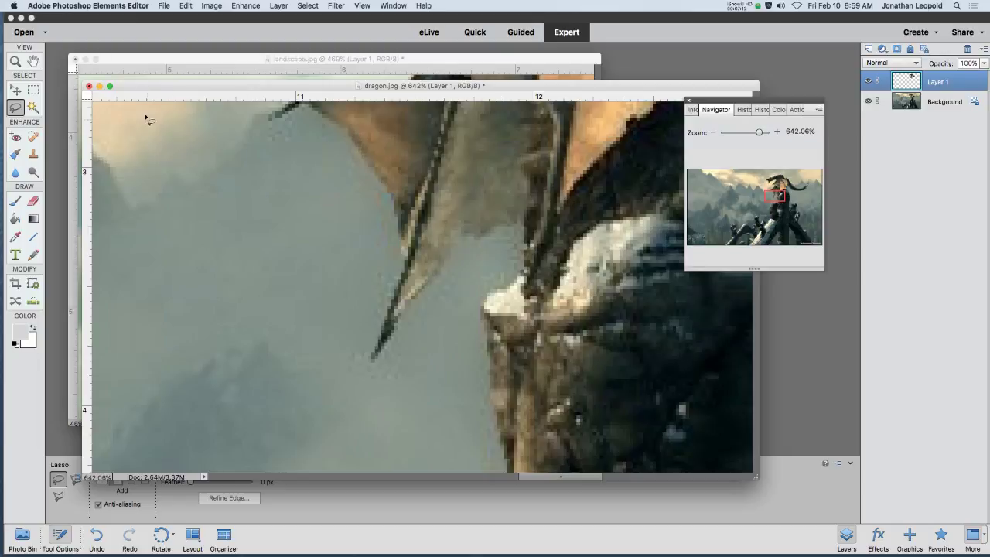
{"action": "left_click", "coordinate": [90, 86]}
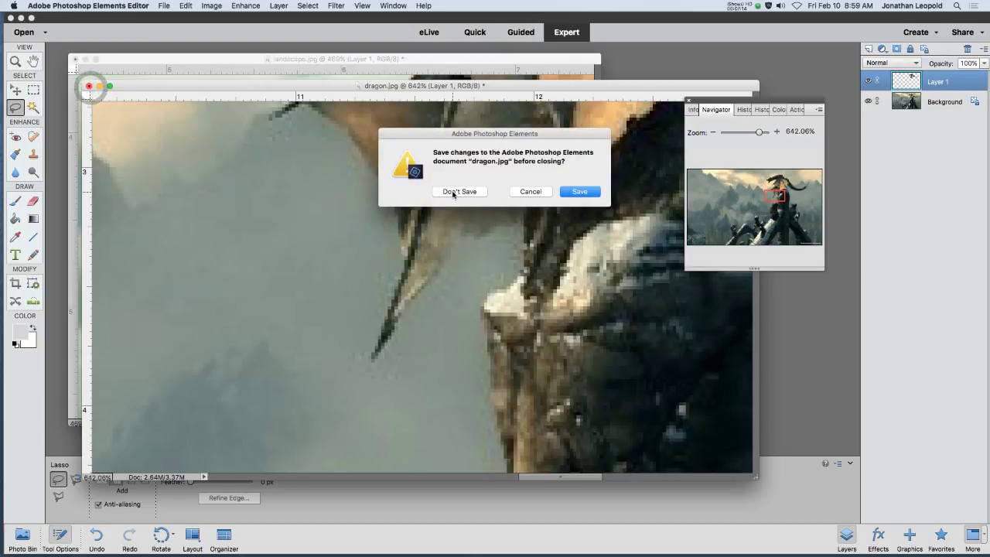
{"action": "left_click", "coordinate": [456, 192]}
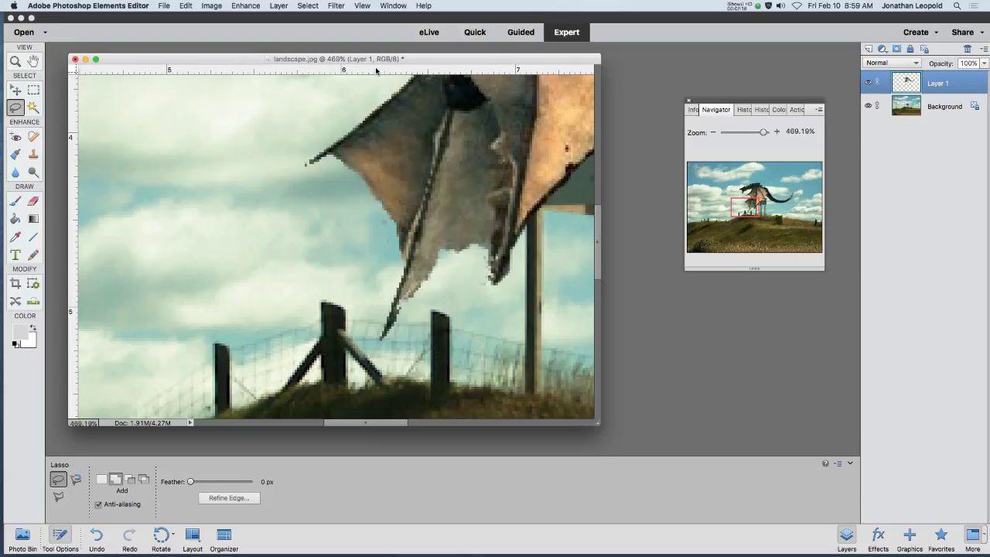
Show the whole landscape.jpg image and make the dragon's layer, Layer 1, the active layer.
{"action": "left_click_drag", "start_coordinate": [379, 64], "coordinate": [385, 63]}
{"action": "scroll", "coordinate": [469, 130], "scroll_direction": "down", "scroll_amount": 10}
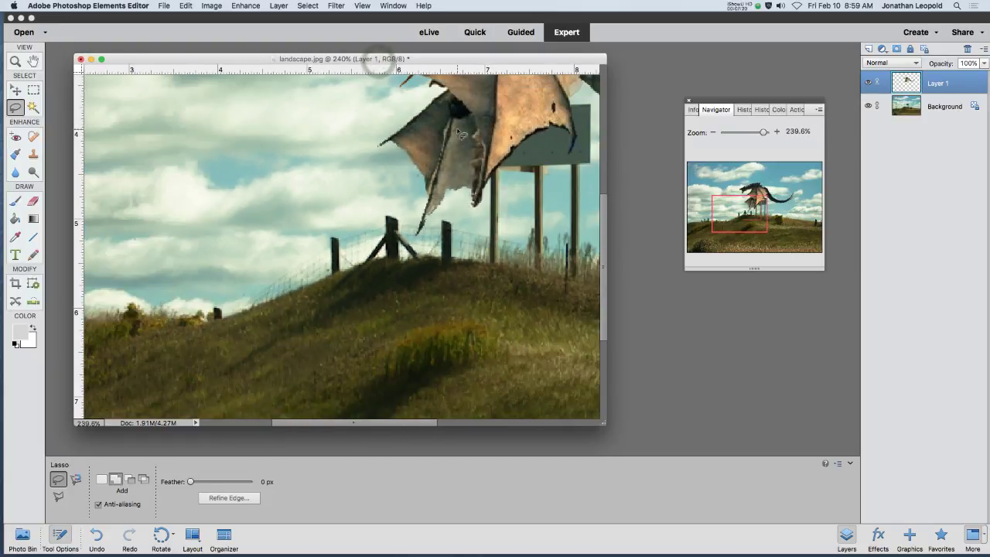
{"action": "left_click", "coordinate": [943, 105]}
{"action": "left_click", "coordinate": [941, 85]}
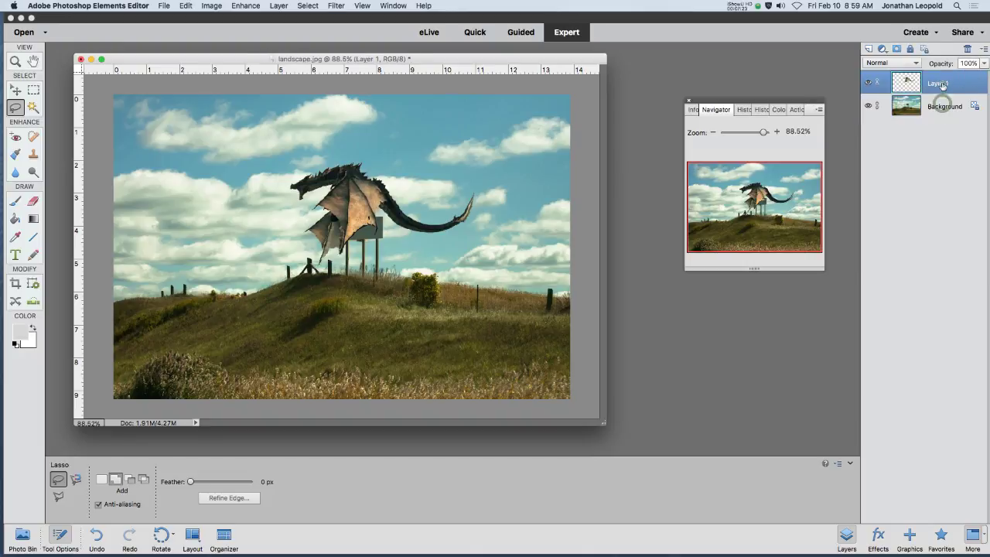
Hide and show the dragon's layer, and move the dragon slightly up and to the right over the billboard.
{"action": "left_click", "coordinate": [867, 83]}
{"action": "left_click", "coordinate": [868, 82]}
{"action": "scroll", "coordinate": [464, 196], "scroll_direction": "up", "scroll_amount": 6}
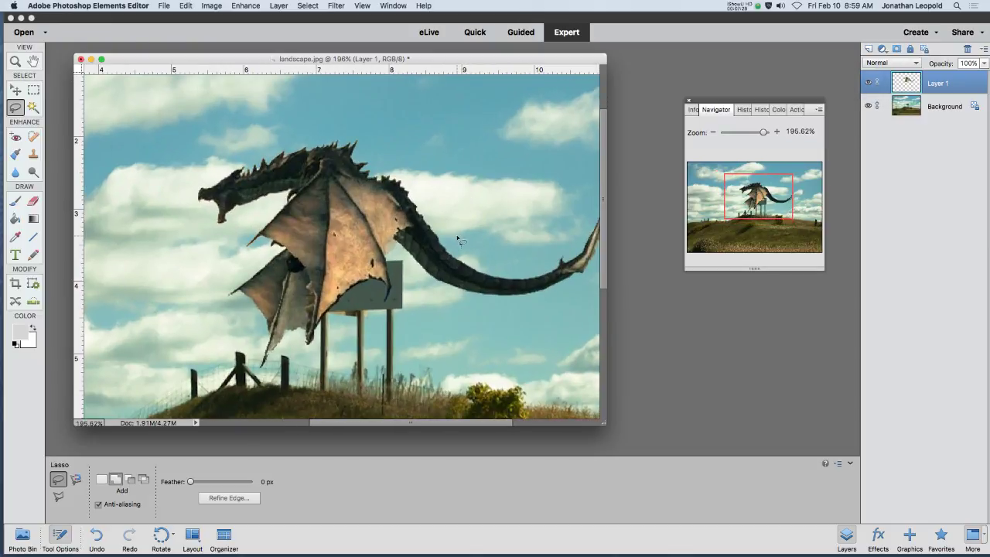
{"action": "left_click", "coordinate": [16, 91]}
{"action": "mouse_move", "coordinate": [329, 241]}
{"action": "left_mouse_down"}
{"action": "mouse_move", "coordinate": [396, 200]}
{"action": "mouse_move", "coordinate": [380, 194]}
{"action": "mouse_move", "coordinate": [356, 209]}
{"action": "mouse_move", "coordinate": [367, 223]}
{"action": "left_mouse_up"}
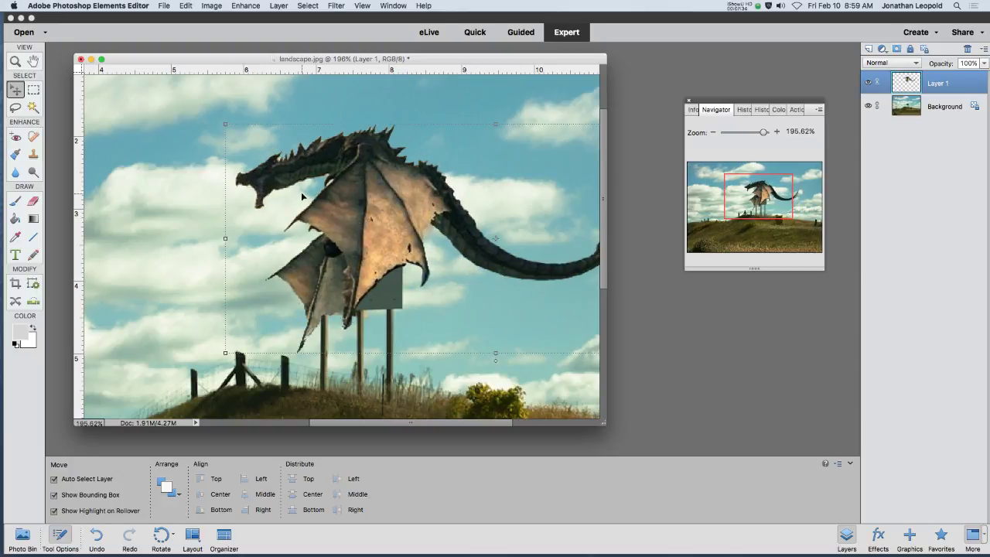
Erase the leftover pale pixels beside the large neck spike with the Eraser reduced to 2 px.
{"action": "scroll", "coordinate": [303, 131], "scroll_direction": "up", "scroll_amount": 11}
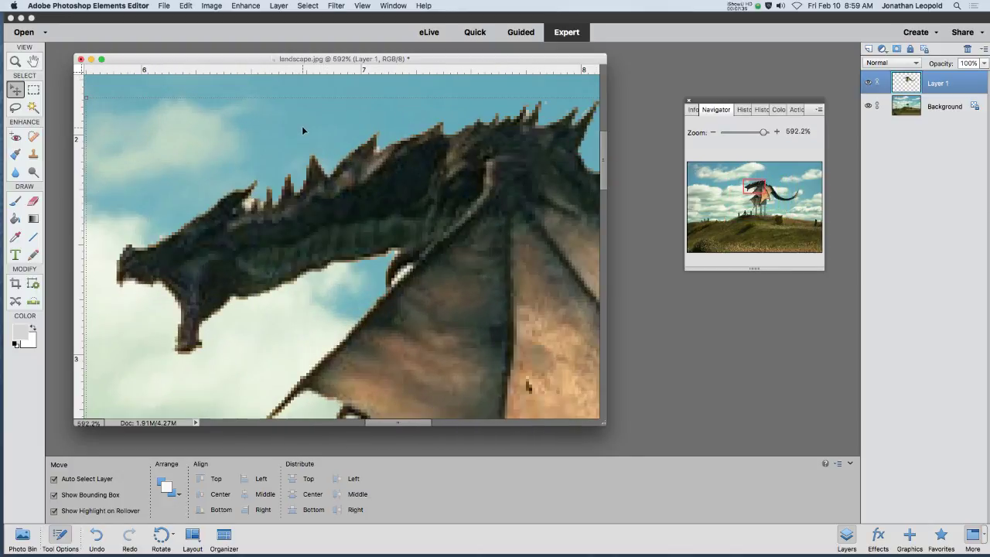
{"action": "scroll", "coordinate": [302, 130], "scroll_direction": "up", "scroll_amount": 5}
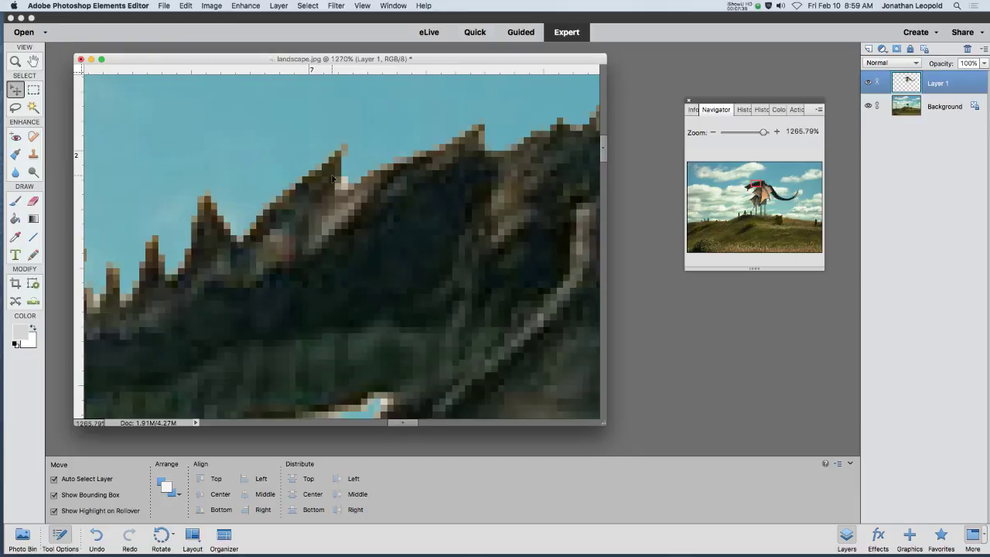
{"action": "scroll", "coordinate": [267, 187], "scroll_direction": "up", "scroll_amount": 3}
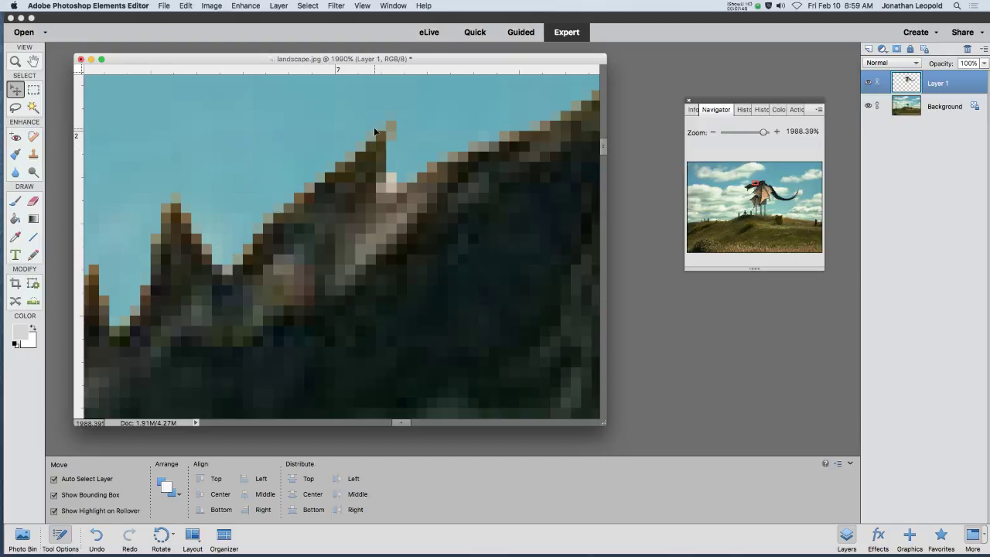
{"action": "key", "text": "e"}
{"action": "key", "text": "bracketleft"}
{"action": "key", "text": "bracketleft"}
{"action": "key", "text": "bracketleft"}
{"action": "key", "text": "bracketleft"}
{"action": "key", "text": "bracketleft"}
{"action": "key", "text": "bracketleft"}
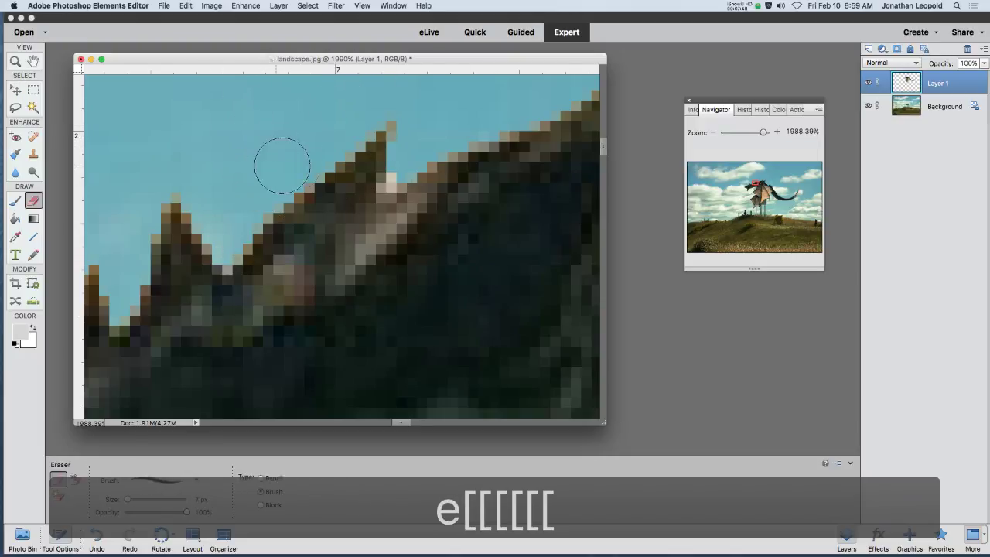
{"action": "key", "text": "bracketleft"}
{"action": "key", "text": "bracketleft"}
{"action": "key", "text": "bracketleft"}
{"action": "key", "text": "bracketleft"}
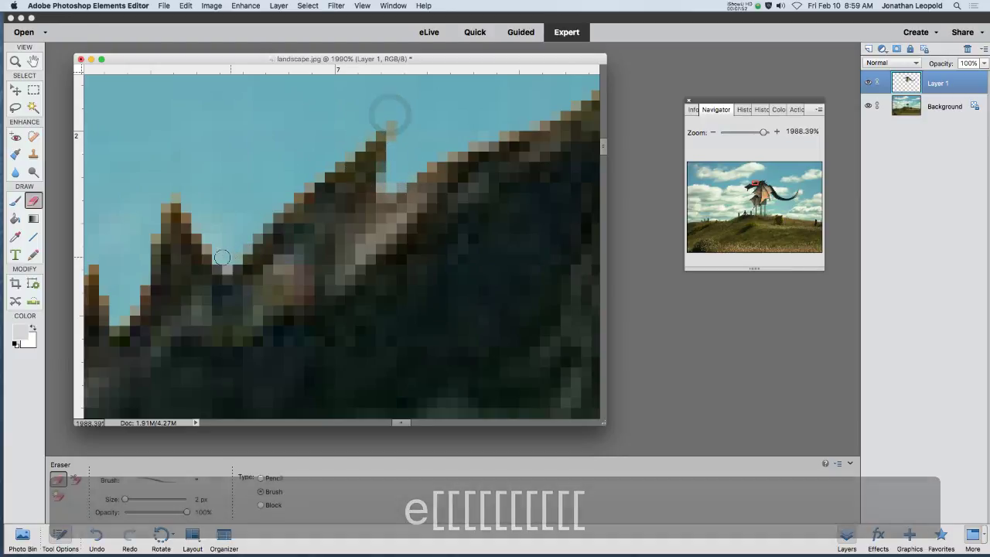
Erase the pale patch behind the dragon's head horn and reduce the Eraser to 1 px for the gaps between the small spikes.
{"action": "left_click_drag", "start_coordinate": [230, 247], "coordinate": [275, 140]}
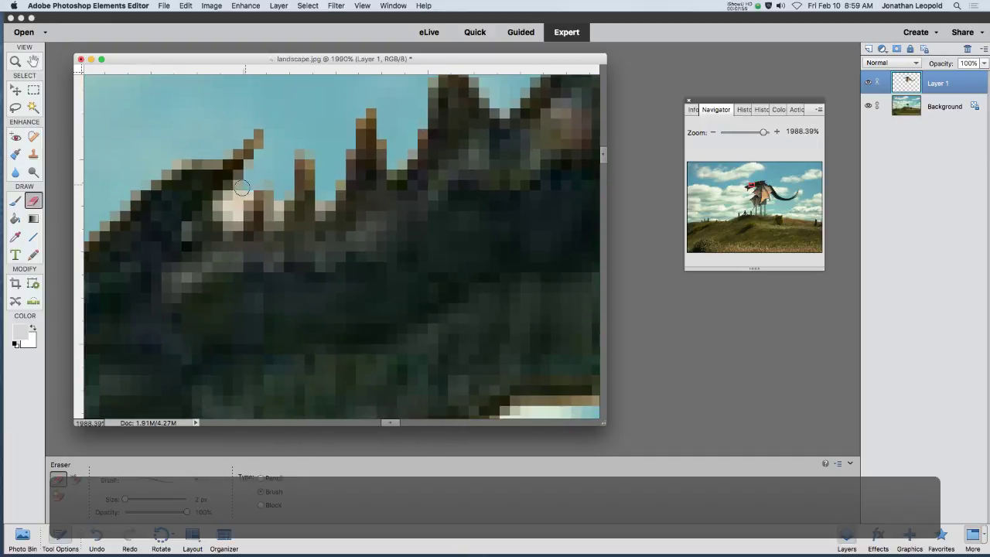
{"action": "mouse_move", "coordinate": [229, 210]}
{"action": "left_mouse_down"}
{"action": "mouse_move", "coordinate": [246, 182]}
{"action": "mouse_move", "coordinate": [228, 220]}
{"action": "mouse_move", "coordinate": [261, 169]}
{"action": "mouse_move", "coordinate": [279, 190]}
{"action": "left_mouse_up"}
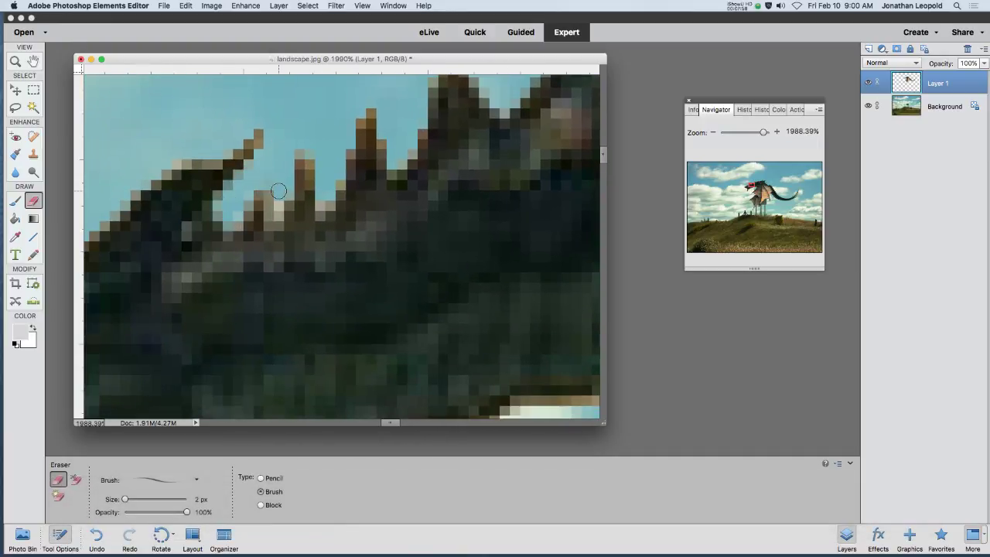
{"action": "key", "text": "bracketleft"}
{"action": "key", "text": "bracketleft"}
Erase the pale fringe in the narrow gap between the claw and the wing's front edge with the 1 px Eraser.
{"action": "scroll", "coordinate": [303, 125], "scroll_direction": "down", "scroll_amount": 6}
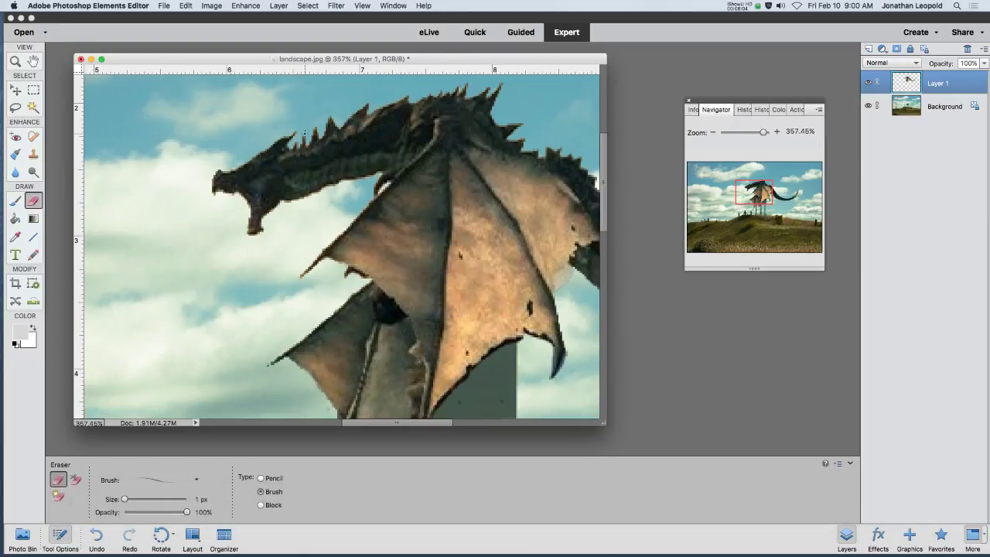
{"action": "scroll", "coordinate": [381, 188], "scroll_direction": "up", "scroll_amount": 8}
{"action": "mouse_move", "coordinate": [467, 116]}
{"action": "left_mouse_down"}
{"action": "mouse_move", "coordinate": [414, 147]}
{"action": "mouse_move", "coordinate": [411, 170]}
{"action": "mouse_move", "coordinate": [447, 130]}
{"action": "mouse_move", "coordinate": [377, 201]}
{"action": "mouse_move", "coordinate": [323, 245]}
{"action": "mouse_move", "coordinate": [358, 213]}
{"action": "mouse_move", "coordinate": [320, 234]}
{"action": "left_mouse_up"}
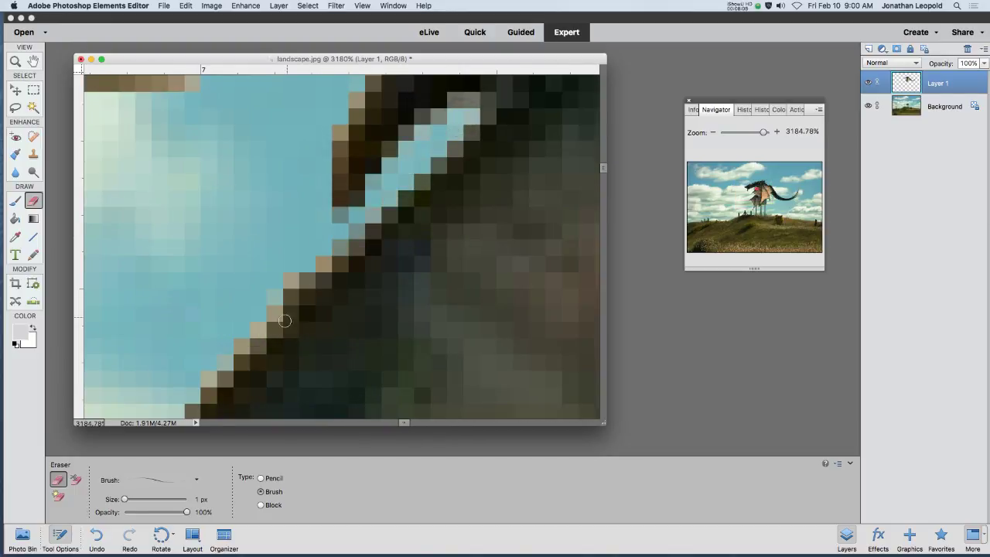
{"action": "left_click_drag", "start_coordinate": [303, 302], "coordinate": [440, 122]}
{"action": "left_click_drag", "start_coordinate": [268, 344], "coordinate": [379, 203]}
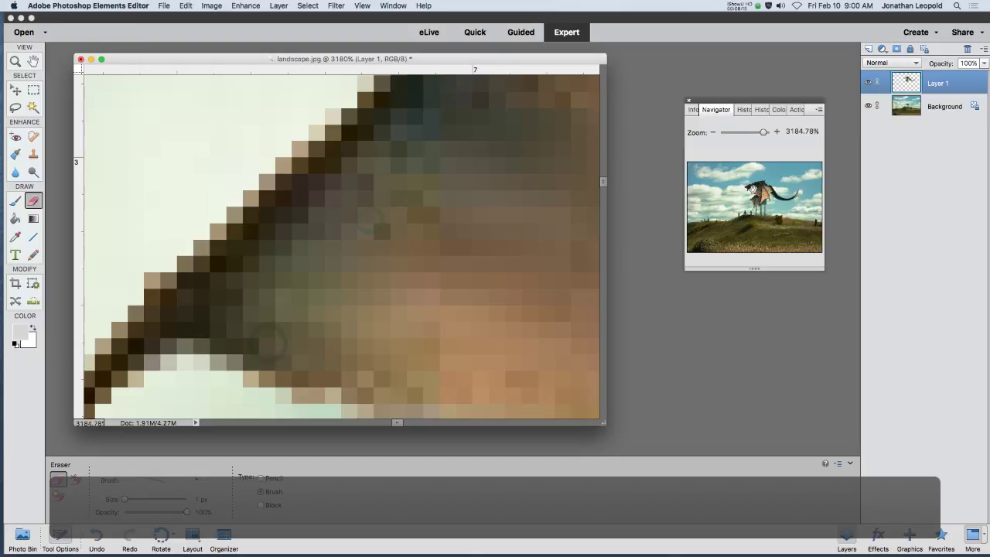
Erase the rough lower edge of the dragon's lower wing around the billboard post with the Eraser enlarged to 8 px.
{"action": "left_click_drag", "start_coordinate": [753, 191], "coordinate": [754, 200]}
{"action": "scroll", "coordinate": [407, 201], "scroll_direction": "down", "scroll_amount": 10}
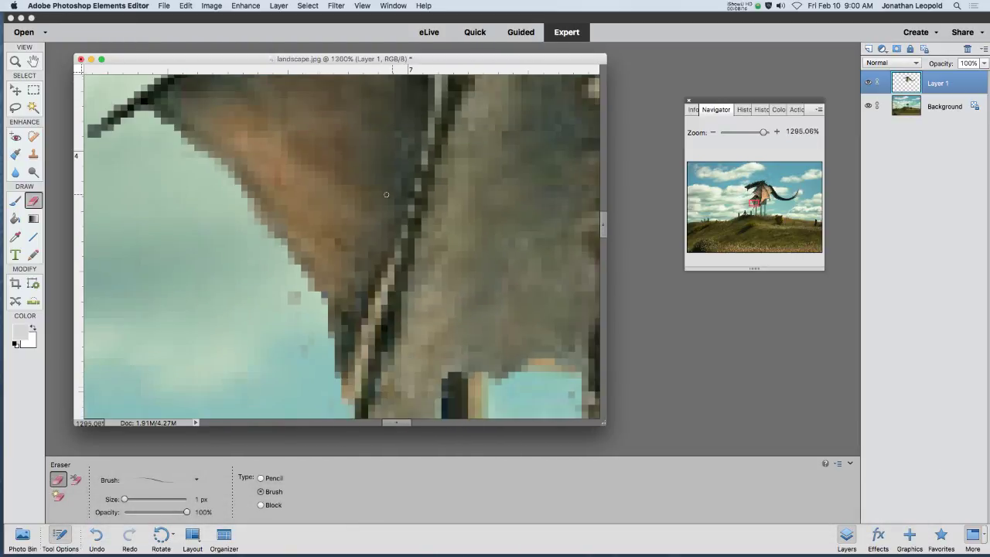
{"action": "left_click_drag", "start_coordinate": [472, 301], "coordinate": [470, 305]}
{"action": "scroll", "coordinate": [469, 305], "scroll_direction": "up", "scroll_amount": 3}
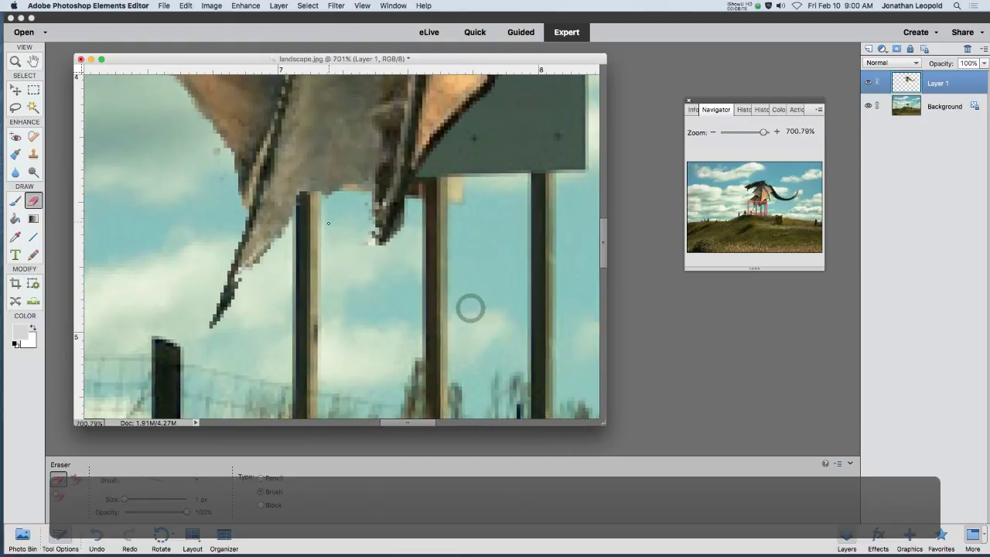
{"action": "key", "text": "bracketright"}
{"action": "key", "text": "bracketright"}
{"action": "key", "text": "bracketright"}
{"action": "key", "text": "bracketright"}
{"action": "key", "text": "bracketright"}
{"action": "key", "text": "bracketright"}
{"action": "key", "text": "bracketright"}
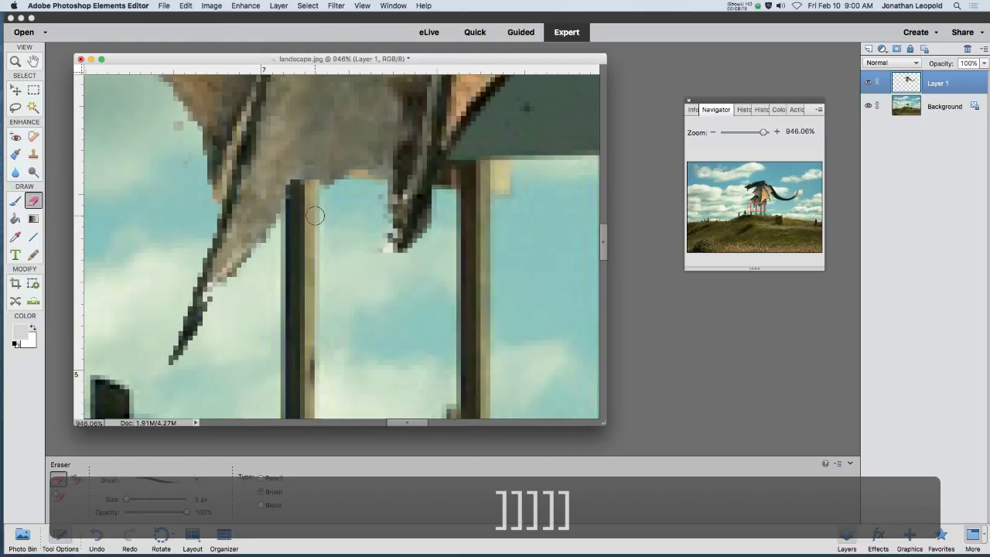
{"action": "mouse_move", "coordinate": [286, 224]}
{"action": "left_mouse_down"}
{"action": "mouse_move", "coordinate": [328, 183]}
{"action": "mouse_move", "coordinate": [352, 180]}
{"action": "mouse_move", "coordinate": [368, 200]}
{"action": "mouse_move", "coordinate": [363, 186]}
{"action": "mouse_move", "coordinate": [308, 192]}
{"action": "left_mouse_up"}
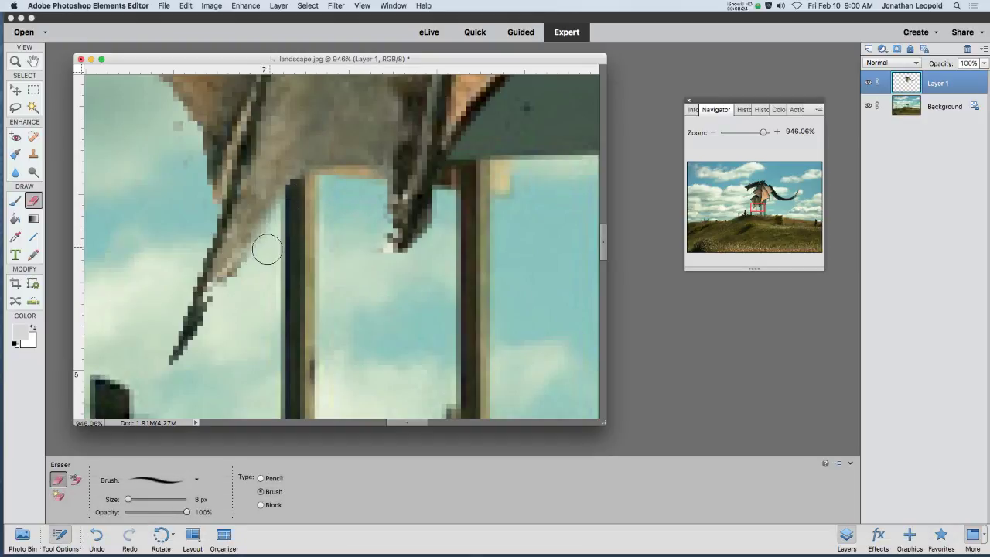
{"action": "mouse_move", "coordinate": [267, 248]}
{"action": "left_mouse_down"}
{"action": "mouse_move", "coordinate": [214, 332]}
{"action": "mouse_move", "coordinate": [242, 263]}
{"action": "mouse_move", "coordinate": [289, 199]}
{"action": "left_mouse_up"}
Clean up the edge running to the long lower wing tip and the stray specks beside it, reducing the Eraser to 3 px.
{"action": "key", "text": "bracketright"}
{"action": "key", "text": "bracketright"}
{"action": "key", "text": "bracketleft"}
{"action": "key", "text": "bracketleft"}
{"action": "key", "text": "bracketleft"}
{"action": "key", "text": "bracketleft"}
{"action": "key", "text": "bracketleft"}
{"action": "key", "text": "bracketleft"}
{"action": "key", "text": "bracketleft"}
{"action": "key", "text": "bracketleft"}
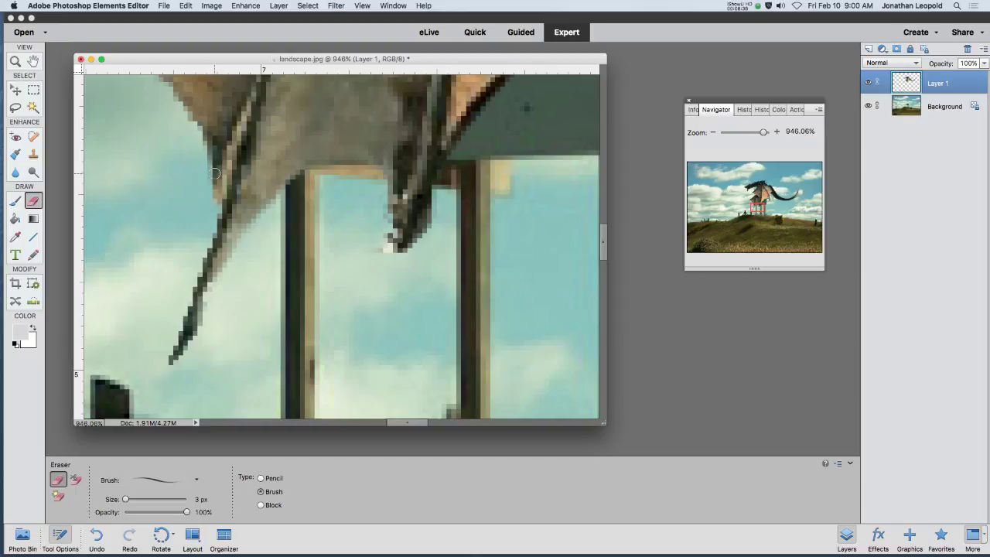
Erase the pale pixels around the short wing tip between the posts, and undo the last Eraser strokes on the lower wing.
{"action": "scroll", "coordinate": [202, 176], "scroll_direction": "down", "scroll_amount": 3}
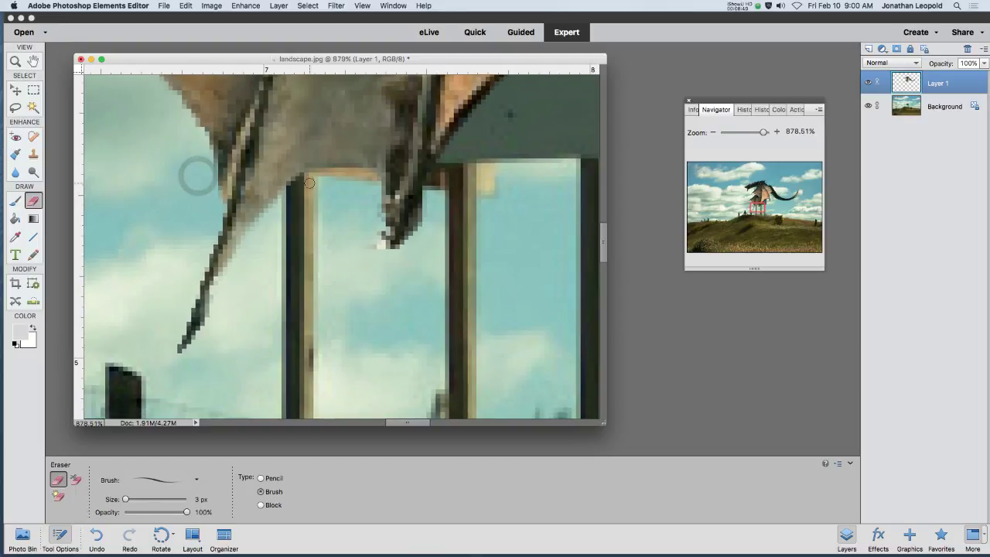
{"action": "scroll", "coordinate": [332, 172], "scroll_direction": "down", "scroll_amount": 2}
{"action": "scroll", "coordinate": [330, 175], "scroll_direction": "up", "scroll_amount": 3}
{"action": "scroll", "coordinate": [330, 176], "scroll_direction": "right", "scroll_amount": 1}
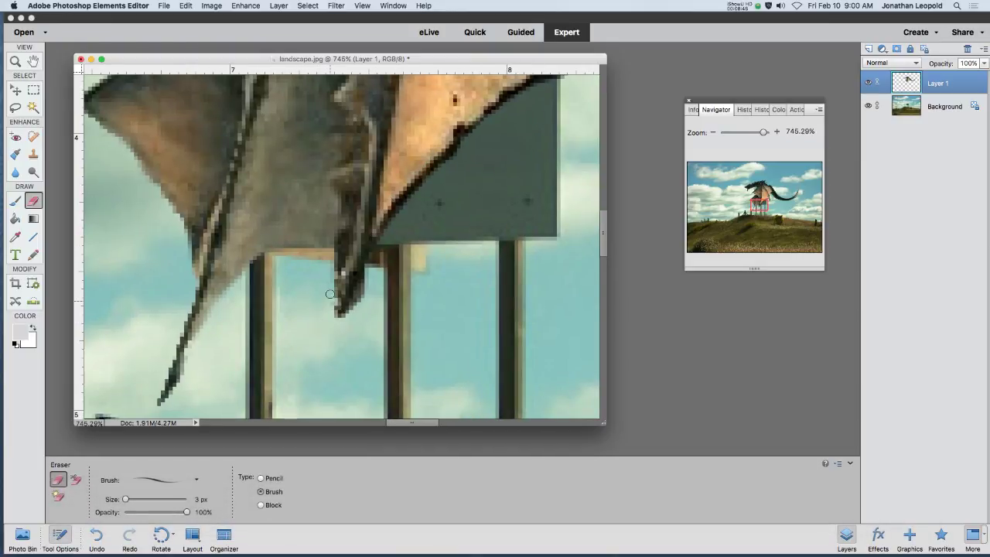
{"action": "left_click_drag", "start_coordinate": [326, 242], "coordinate": [316, 256]}
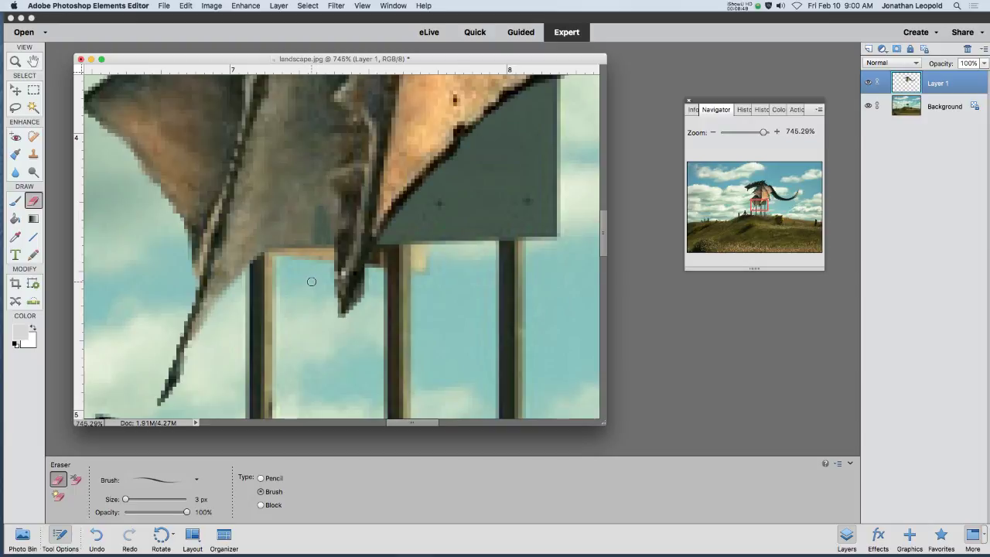
{"action": "key", "text": "super+z"}
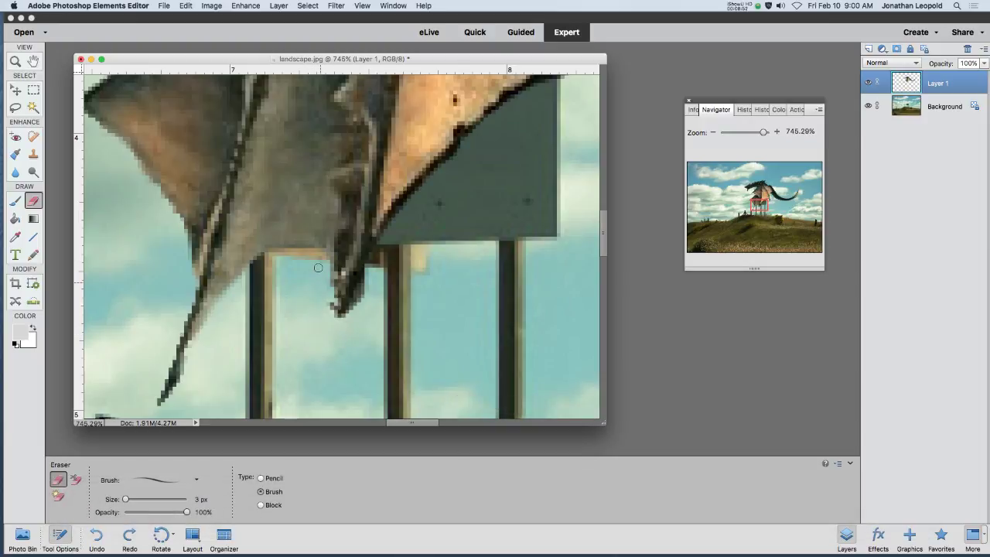
Check the large wing's edge near the tail and move the dragon slightly to the left over the billboard.
{"action": "left_click_drag", "start_coordinate": [475, 126], "coordinate": [331, 289]}
{"action": "left_click_drag", "start_coordinate": [531, 245], "coordinate": [472, 326]}
{"action": "scroll", "coordinate": [474, 223], "scroll_direction": "down", "scroll_amount": 10}
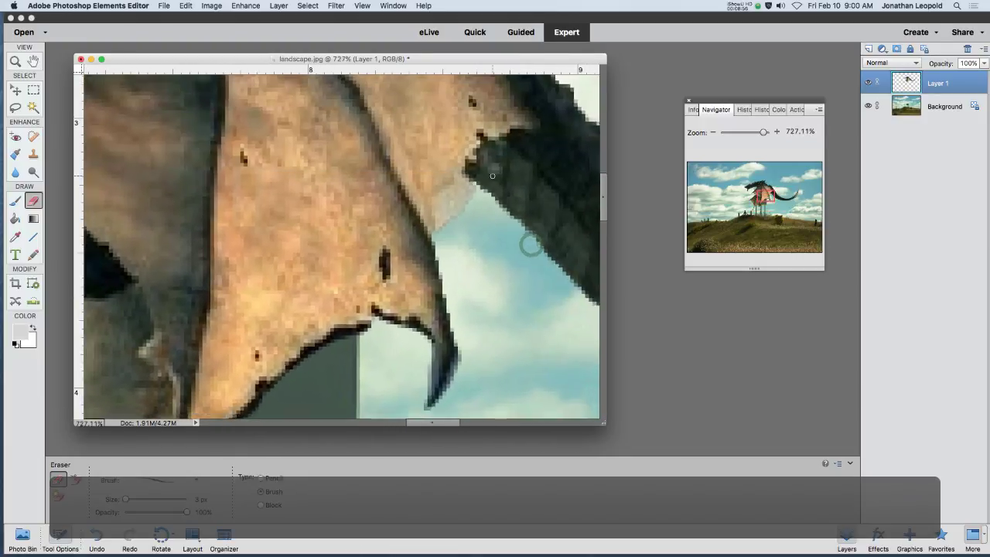
{"action": "scroll", "coordinate": [472, 221], "scroll_direction": "down", "scroll_amount": 2}
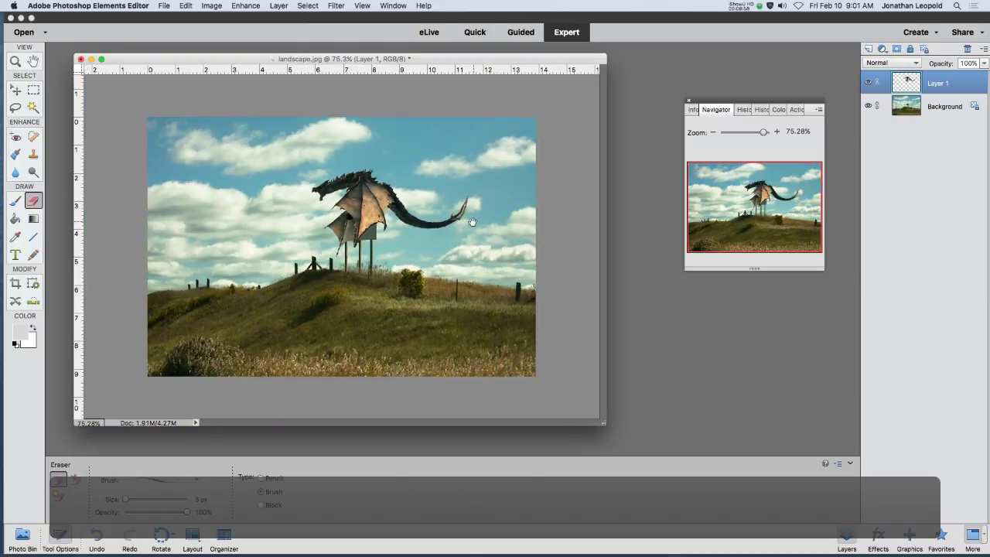
{"action": "scroll", "coordinate": [472, 221], "scroll_direction": "up", "scroll_amount": 1}
{"action": "scroll", "coordinate": [414, 211], "scroll_direction": "up", "scroll_amount": 3}
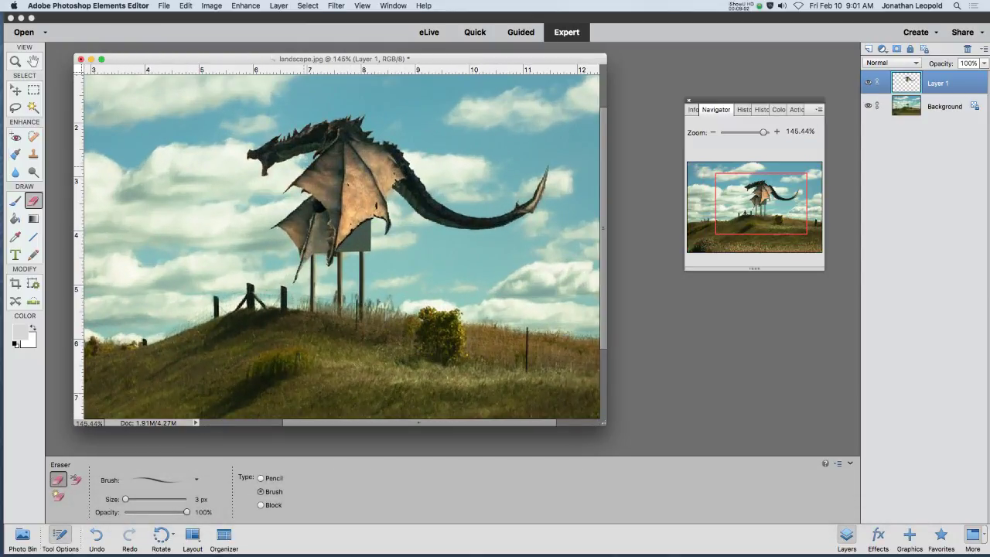
{"action": "left_click", "coordinate": [16, 89]}
{"action": "mouse_move", "coordinate": [350, 184]}
{"action": "left_mouse_down"}
{"action": "mouse_move", "coordinate": [365, 170]}
{"action": "mouse_move", "coordinate": [336, 166]}
{"action": "mouse_move", "coordinate": [336, 184]}
{"action": "left_mouse_up"}
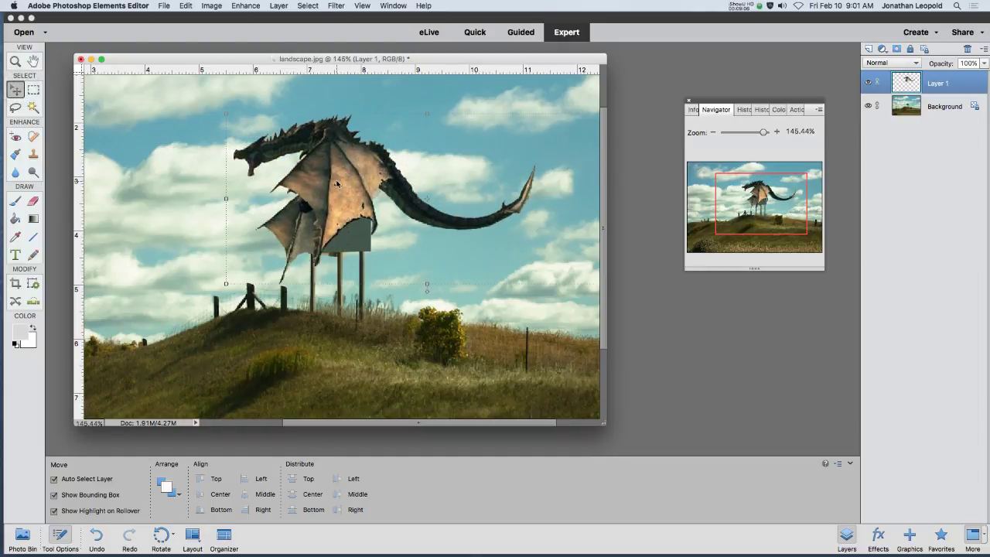
Move the dragon to the left and slightly up to uncover the whole billboard.
{"action": "scroll", "coordinate": [313, 221], "scroll_direction": "up", "scroll_amount": 5}
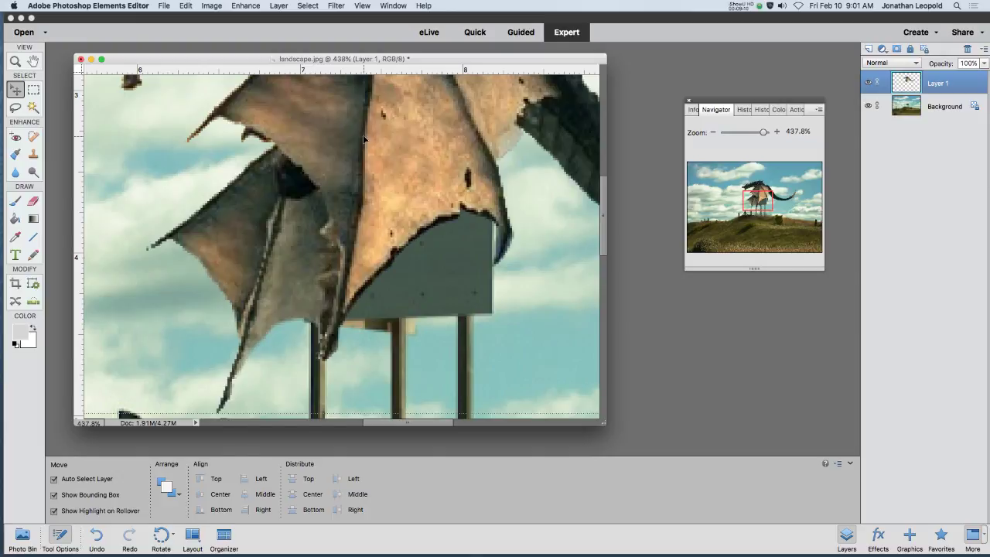
{"action": "key", "text": "v"}
{"action": "left_click_drag", "start_coordinate": [375, 137], "coordinate": [186, 144]}
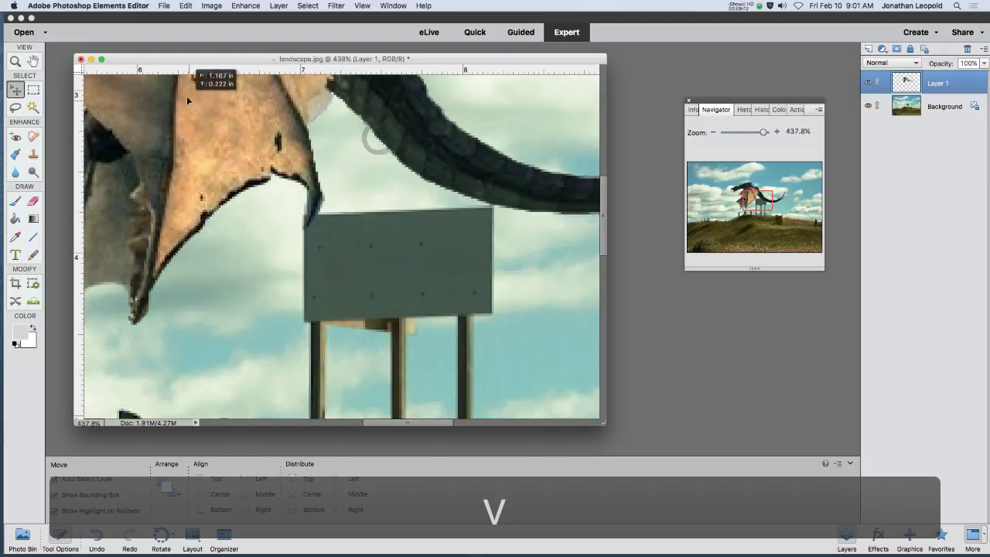
{"action": "left_click_drag", "start_coordinate": [187, 100], "coordinate": [182, 97]}
{"action": "scroll", "coordinate": [323, 205], "scroll_direction": "up", "scroll_amount": 6}
{"action": "scroll", "coordinate": [325, 209], "scroll_direction": "down", "scroll_amount": 6}
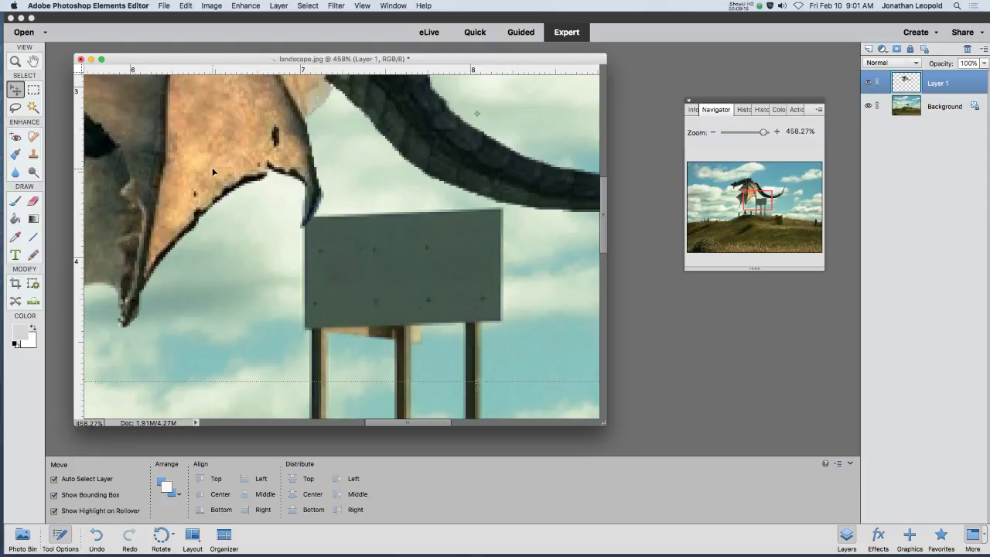
Move the dragon back in front of the billboard so its wings cover most of the board.
{"action": "left_click_drag", "start_coordinate": [176, 137], "coordinate": [314, 128]}
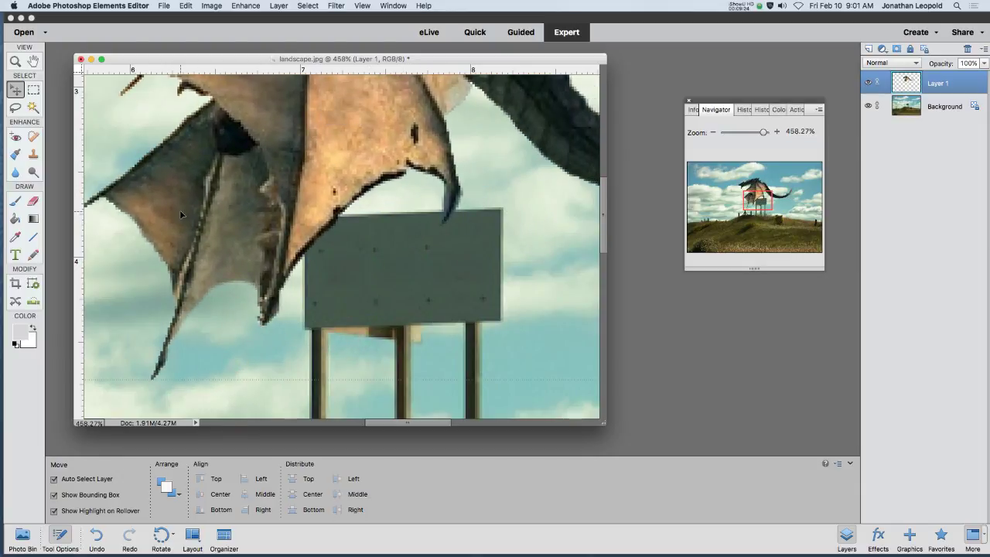
{"action": "left_click_drag", "start_coordinate": [302, 183], "coordinate": [382, 193]}
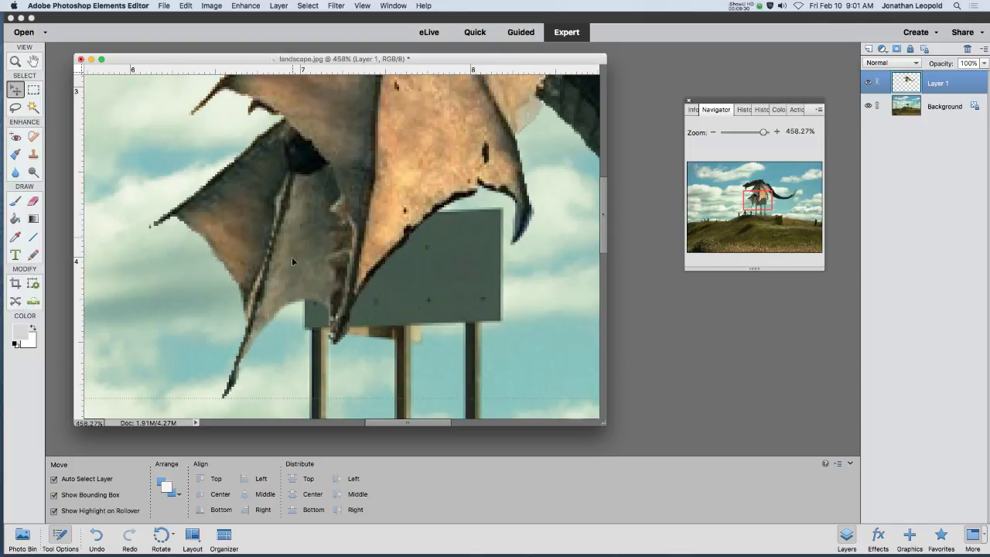
{"action": "left_click_drag", "start_coordinate": [361, 180], "coordinate": [382, 167]}
{"action": "scroll", "coordinate": [455, 166], "scroll_direction": "down", "scroll_amount": 6}
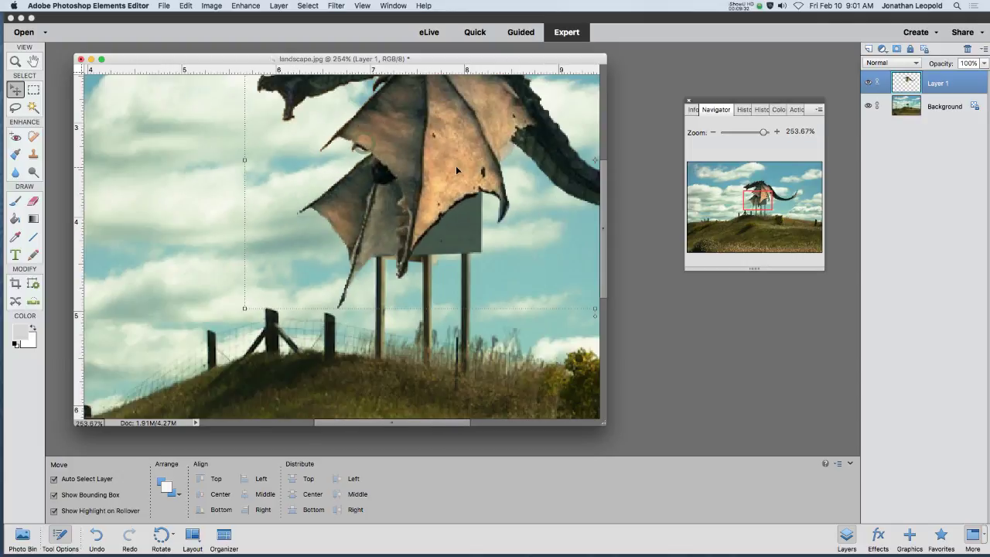
{"action": "left_click_drag", "start_coordinate": [457, 157], "coordinate": [387, 172]}
{"action": "scroll", "coordinate": [466, 158], "scroll_direction": "down", "scroll_amount": 1}
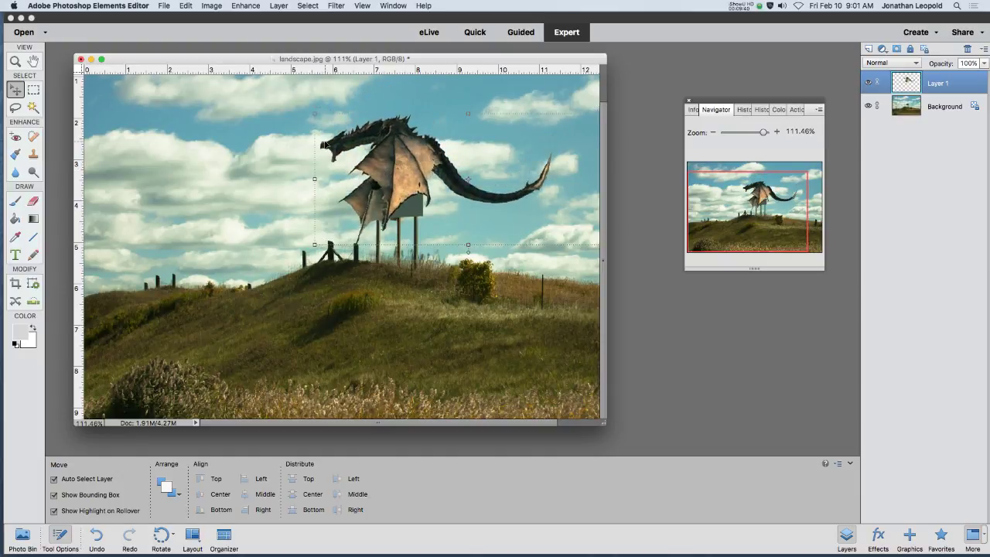
Enlarge the dragon slightly, reposition it so its lower wing tip meets the fence post, and apply the transform.
{"action": "left_click_drag", "start_coordinate": [314, 245], "coordinate": [291, 255]}
{"action": "mouse_move", "coordinate": [382, 175]}
{"action": "left_mouse_down"}
{"action": "mouse_move", "coordinate": [369, 185]}
{"action": "mouse_move", "coordinate": [411, 164]}
{"action": "mouse_move", "coordinate": [400, 159]}
{"action": "mouse_move", "coordinate": [401, 170]}
{"action": "left_mouse_up"}
{"action": "left_click", "coordinate": [572, 256]}
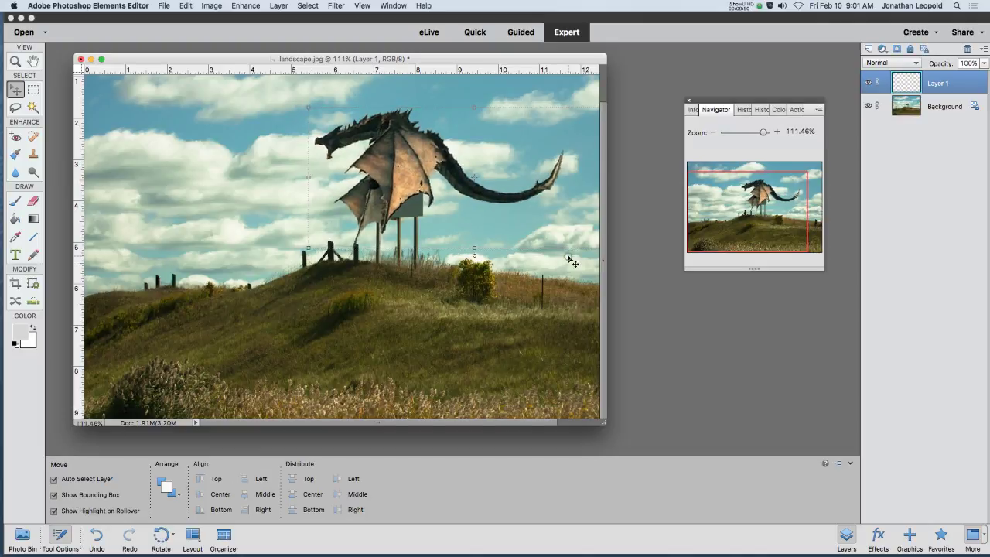
Lower Layer 1's opacity to 55% and check the billboard behind the dragon's wings with the layer briefly hidden.
{"action": "scroll", "coordinate": [385, 174], "scroll_direction": "up", "scroll_amount": 5}
{"action": "scroll", "coordinate": [385, 180], "scroll_direction": "up", "scroll_amount": 3}
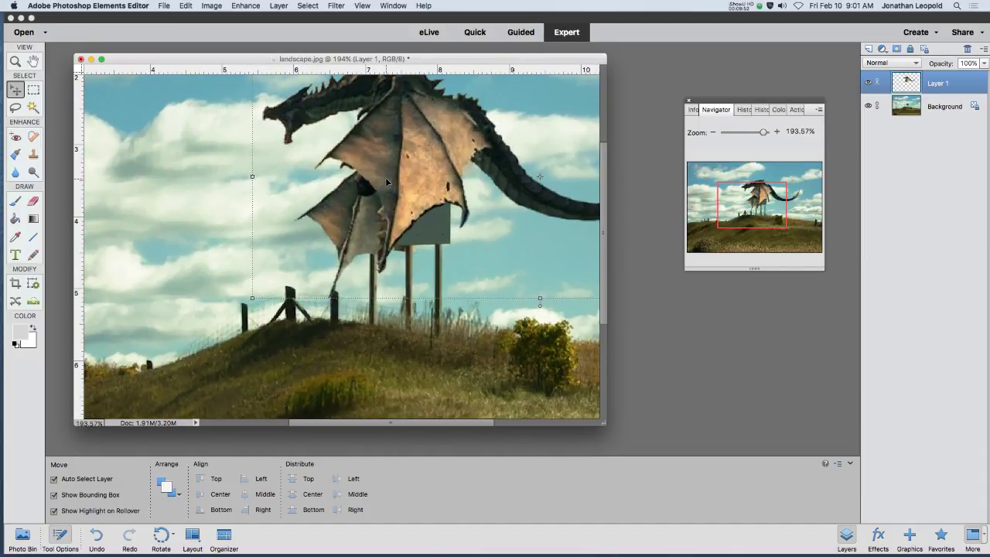
{"action": "left_click", "coordinate": [984, 65]}
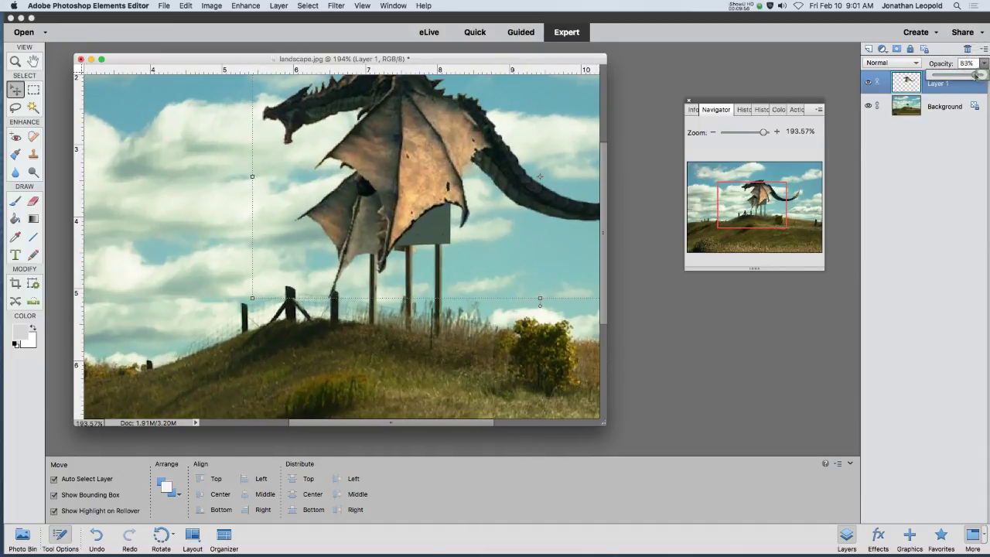
{"action": "left_click_drag", "start_coordinate": [976, 75], "coordinate": [960, 74]}
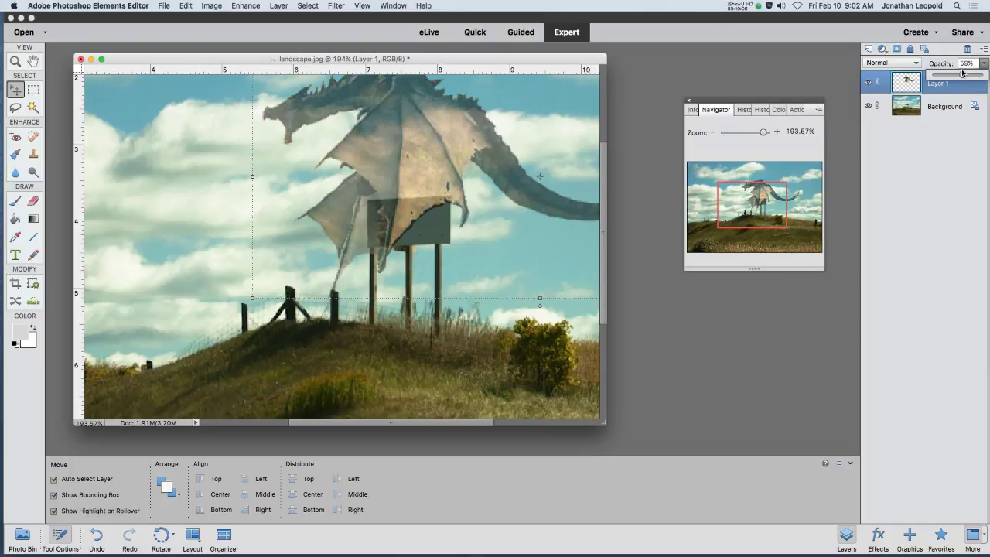
{"action": "scroll", "coordinate": [397, 194], "scroll_direction": "up", "scroll_amount": 5}
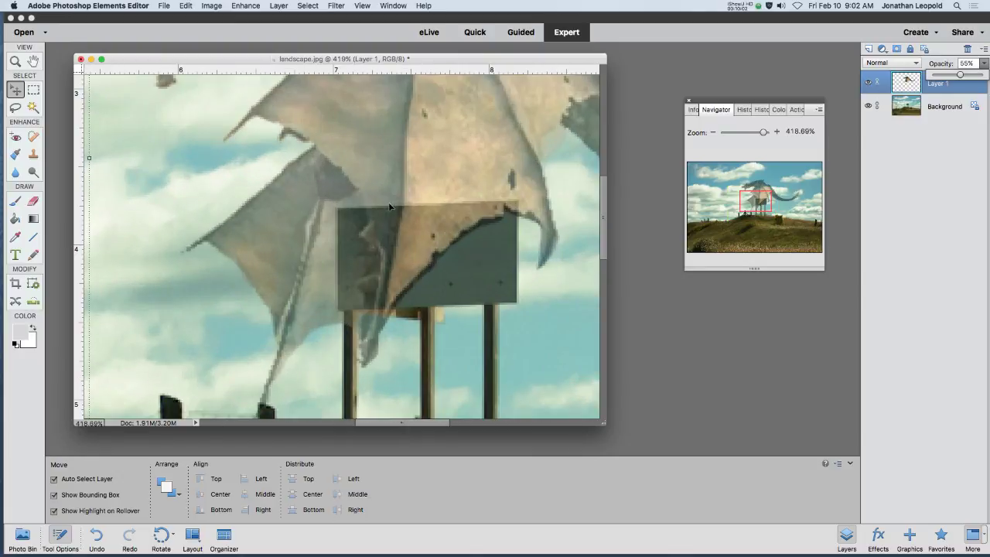
{"action": "left_click", "coordinate": [869, 84]}
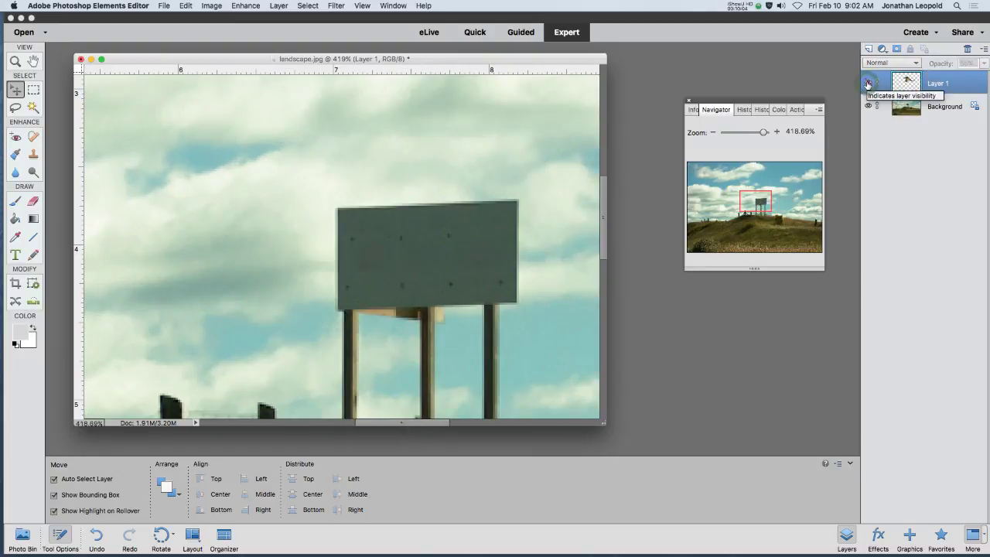
{"action": "left_click", "coordinate": [868, 83]}
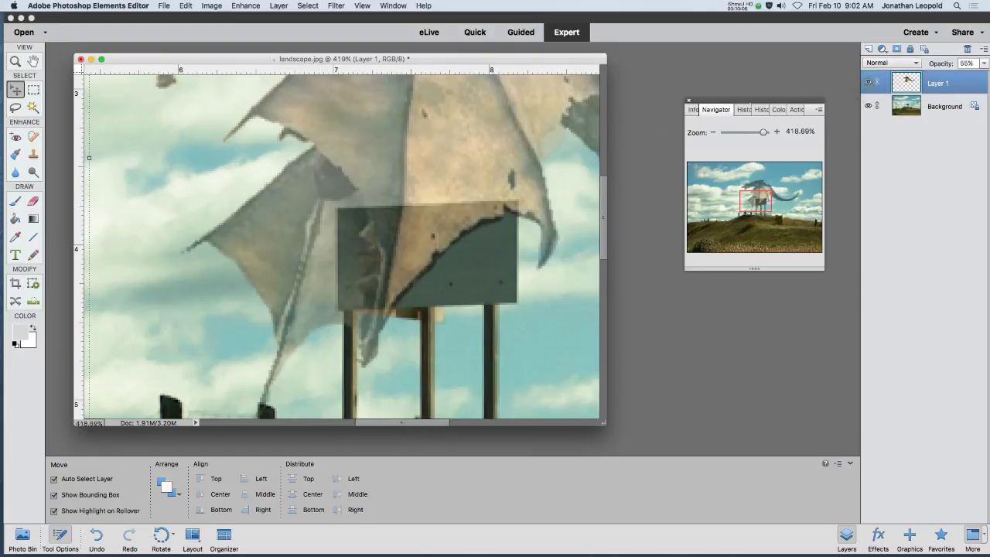
Outline the billboard's left section and the top of its left post with the Polygonal Lasso, roughly following the wing's jagged edge.
{"action": "left_click", "coordinate": [13, 110]}
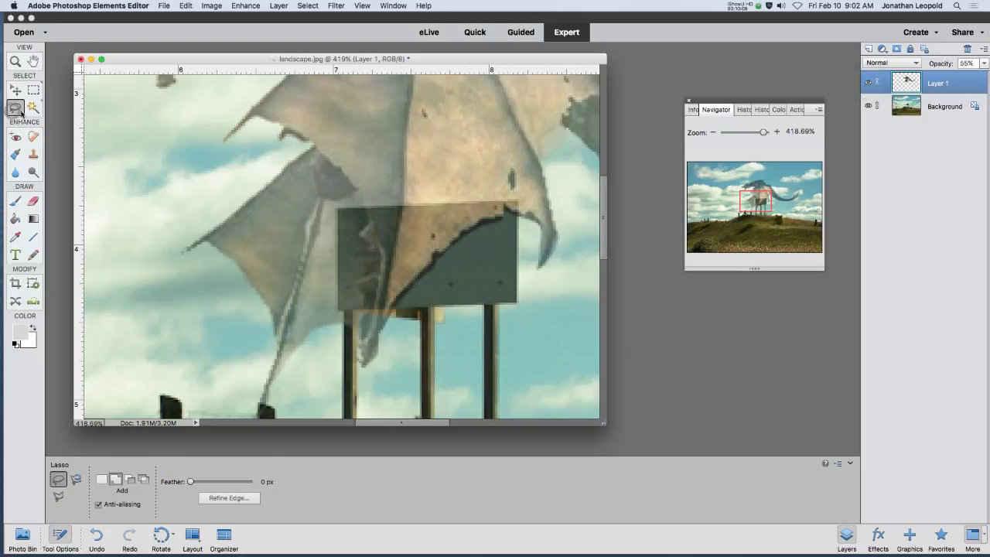
{"action": "scroll", "coordinate": [358, 224], "scroll_direction": "up", "scroll_amount": 5}
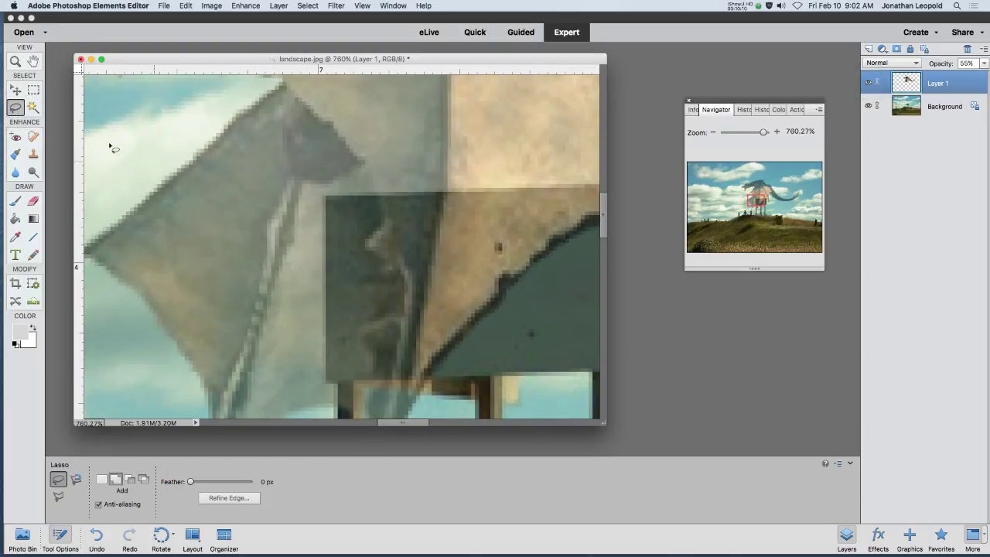
{"action": "left_click", "coordinate": [58, 499]}
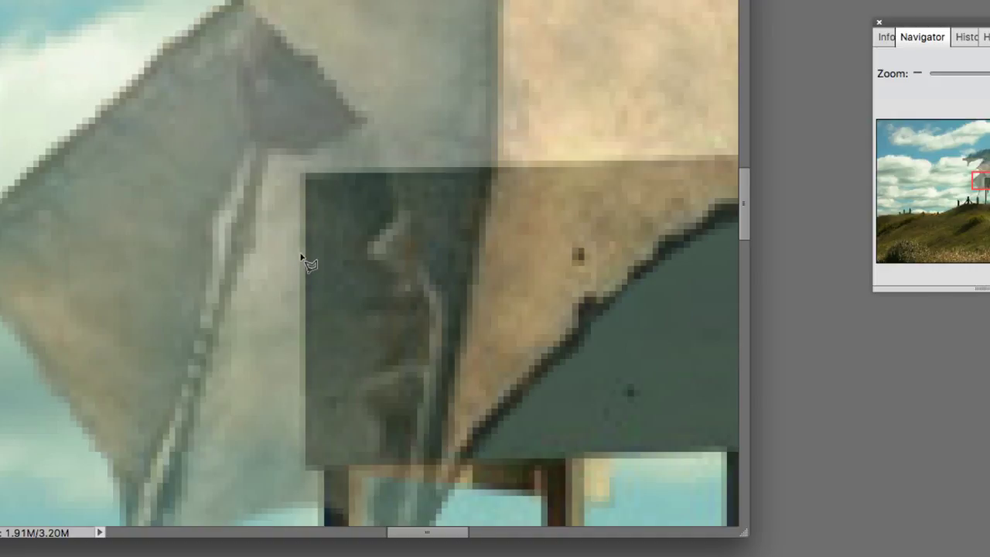
{"action": "left_click", "coordinate": [300, 188]}
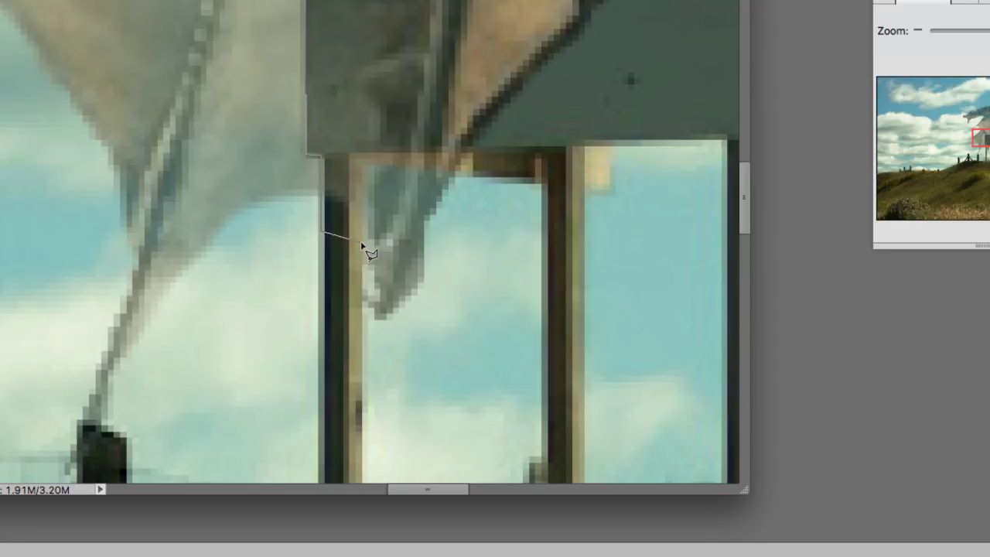
{"action": "left_click", "coordinate": [361, 164]}
{"action": "left_click", "coordinate": [409, 167]}
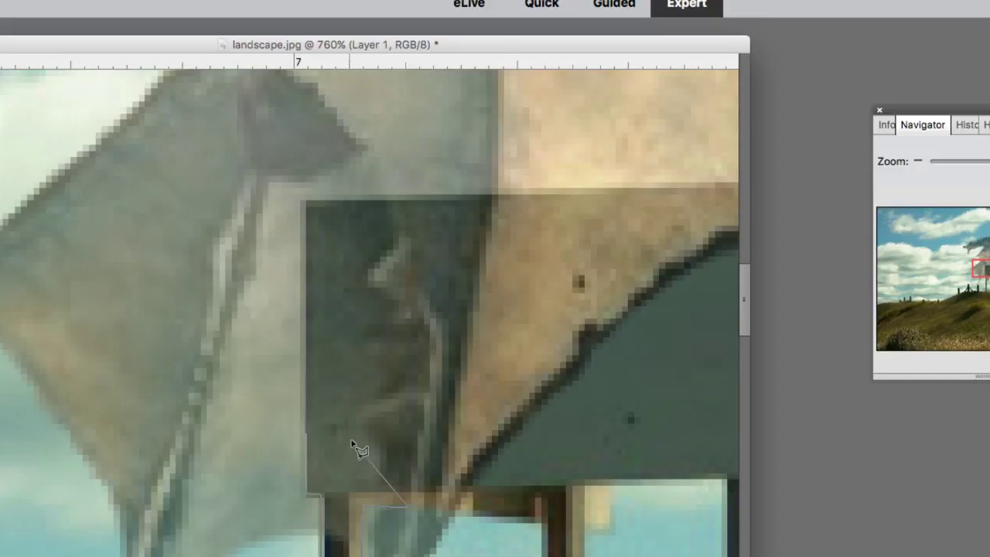
{"action": "left_click", "coordinate": [353, 246]}
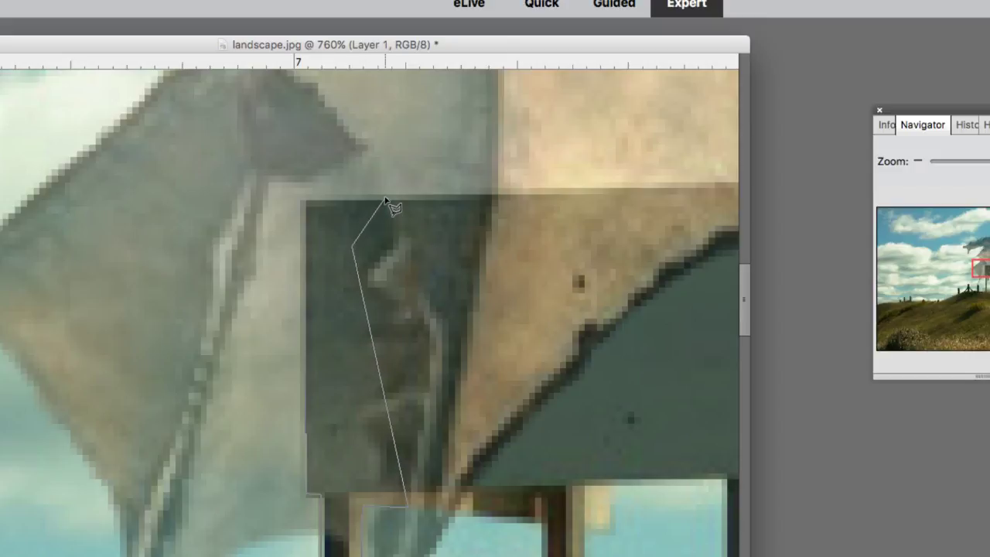
{"action": "left_click", "coordinate": [383, 198]}
{"action": "left_click", "coordinate": [305, 205]}
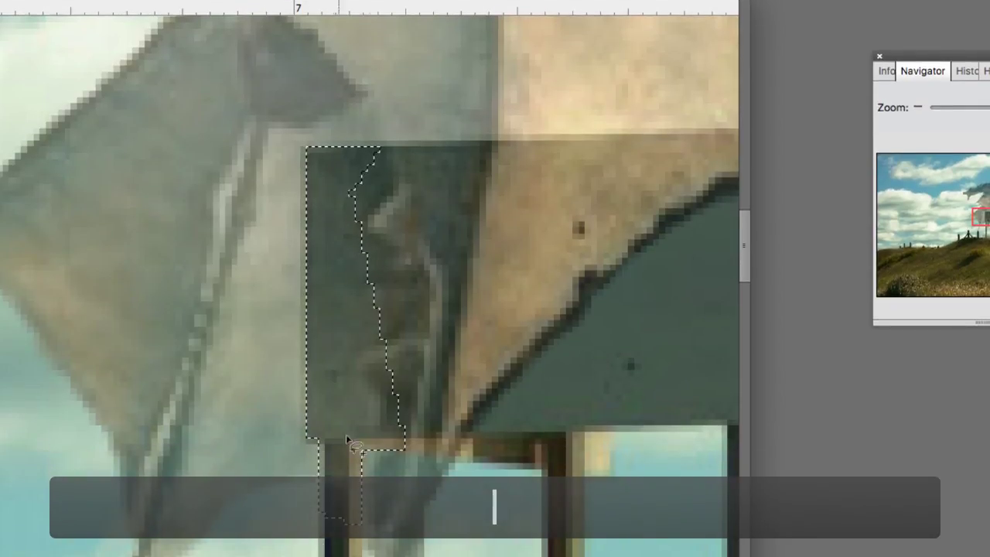
Add to the selection with the Lasso so its upper and middle parts follow the wing's jagged edge.
{"action": "scroll", "coordinate": [328, 222], "scroll_direction": "up", "scroll_amount": 1}
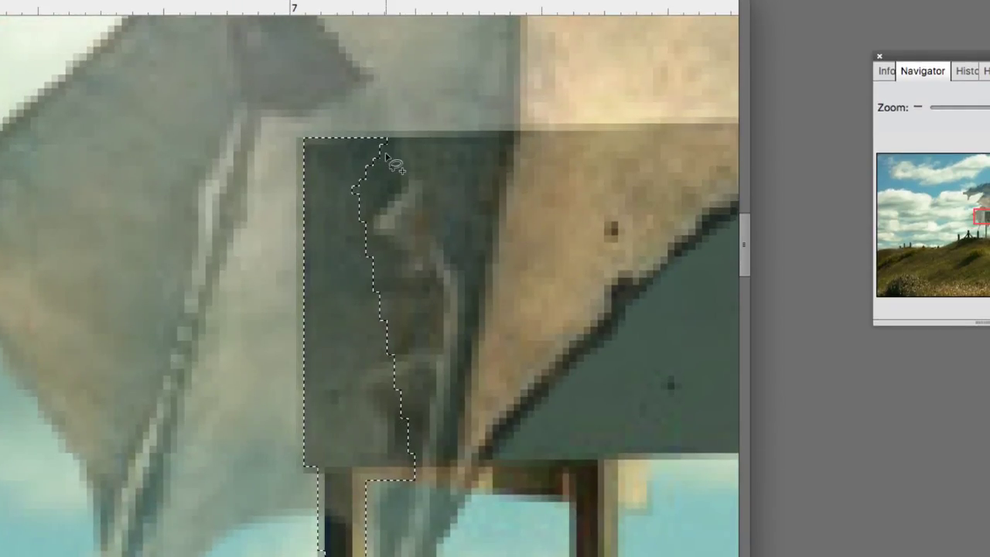
{"action": "mouse_move", "coordinate": [389, 142]}
{"action": "left_mouse_down"}
{"action": "mouse_move", "coordinate": [399, 182]}
{"action": "mouse_move", "coordinate": [358, 226]}
{"action": "mouse_move", "coordinate": [335, 168]}
{"action": "mouse_move", "coordinate": [350, 146]}
{"action": "left_mouse_up"}
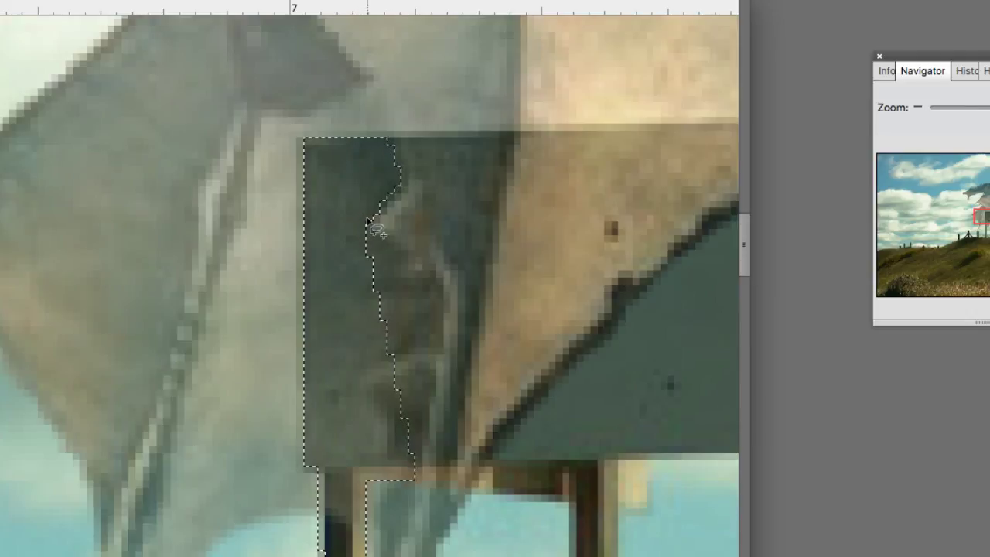
{"action": "mouse_move", "coordinate": [366, 221]}
{"action": "left_mouse_down"}
{"action": "mouse_move", "coordinate": [430, 341]}
{"action": "mouse_move", "coordinate": [410, 362]}
{"action": "mouse_move", "coordinate": [350, 300]}
{"action": "mouse_move", "coordinate": [387, 315]}
{"action": "left_mouse_up"}
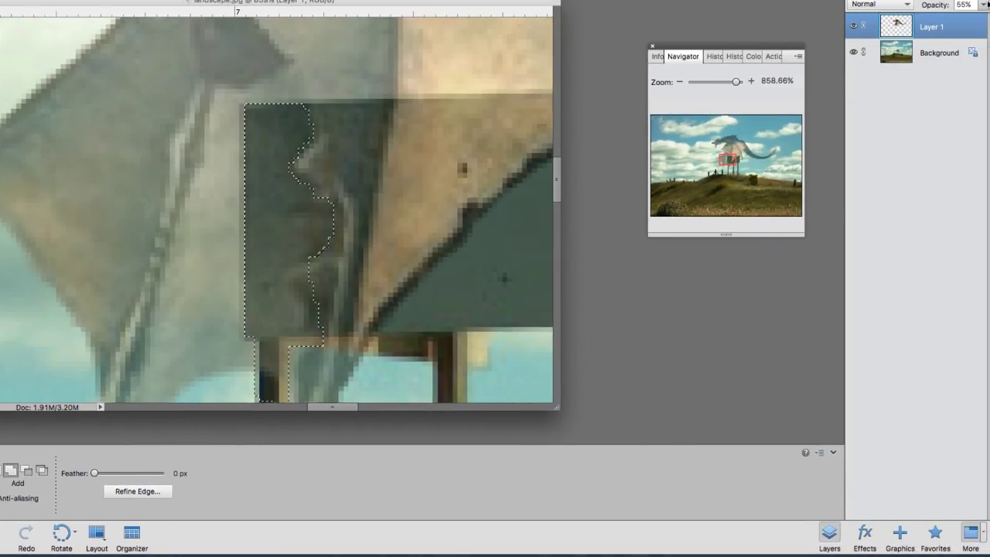
Compare the wing at 100% opacity, set Layer 1 to 54%, and fit the selection's lower part around the wing's lower spike.
{"action": "left_click", "coordinate": [983, 4]}
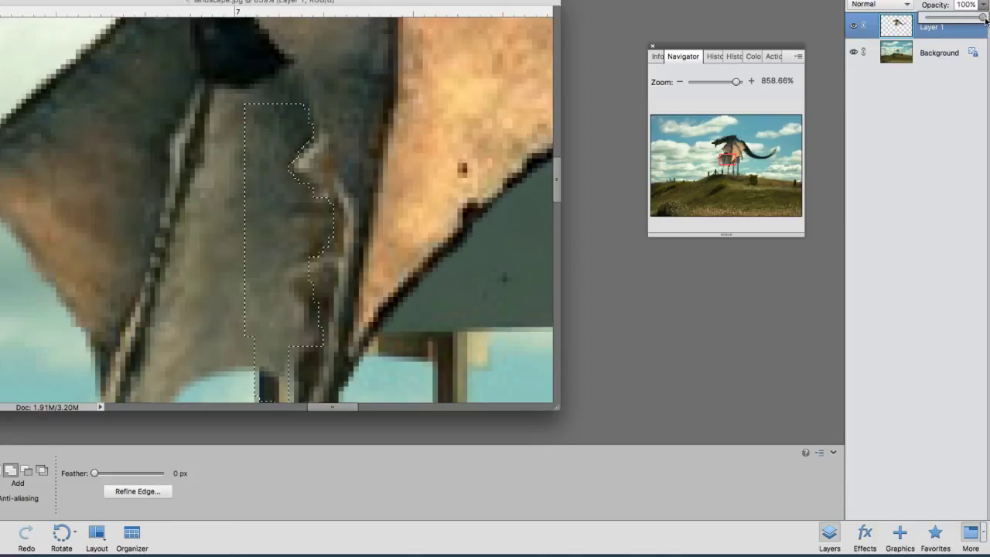
{"action": "left_click_drag", "start_coordinate": [965, 21], "coordinate": [963, 21]}
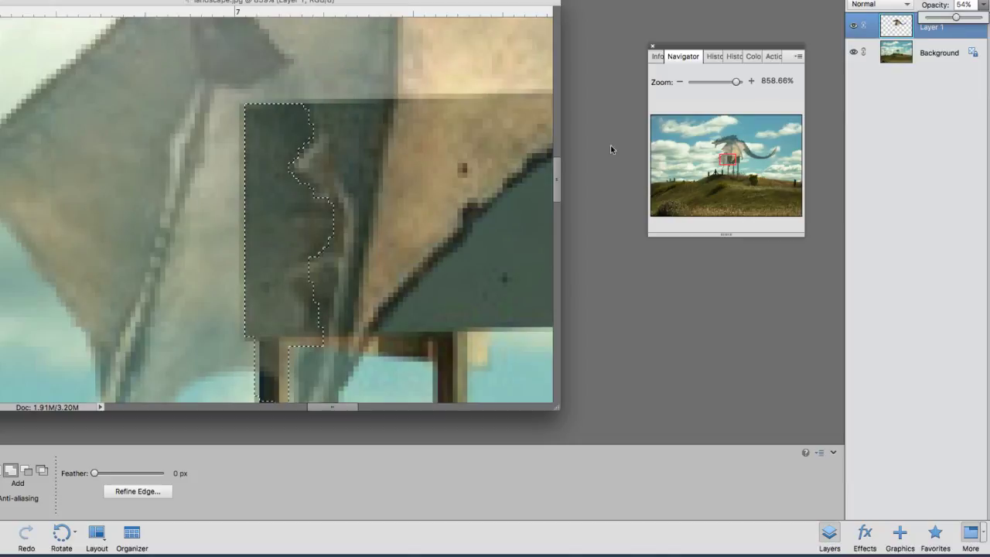
{"action": "left_click", "coordinate": [311, 263]}
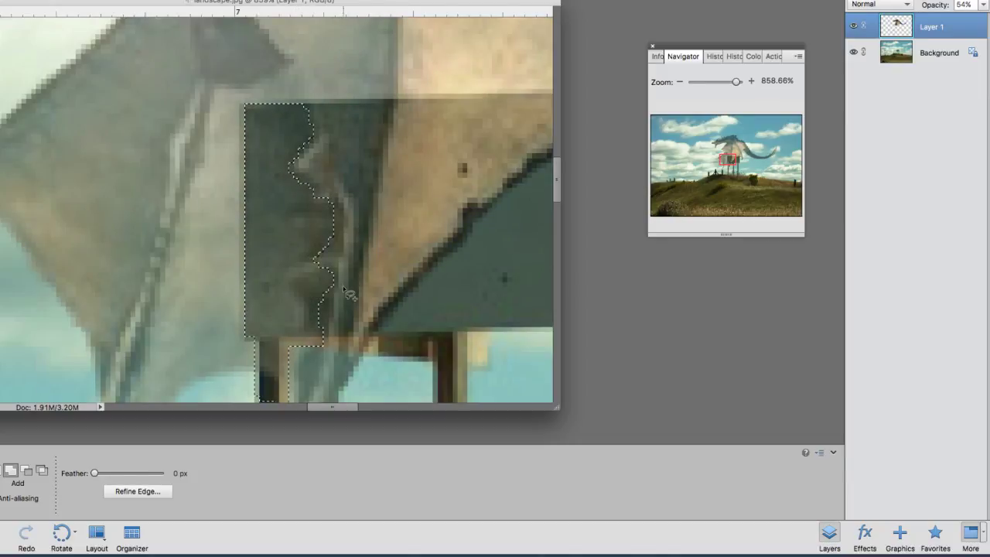
{"action": "key", "text": "alt"}
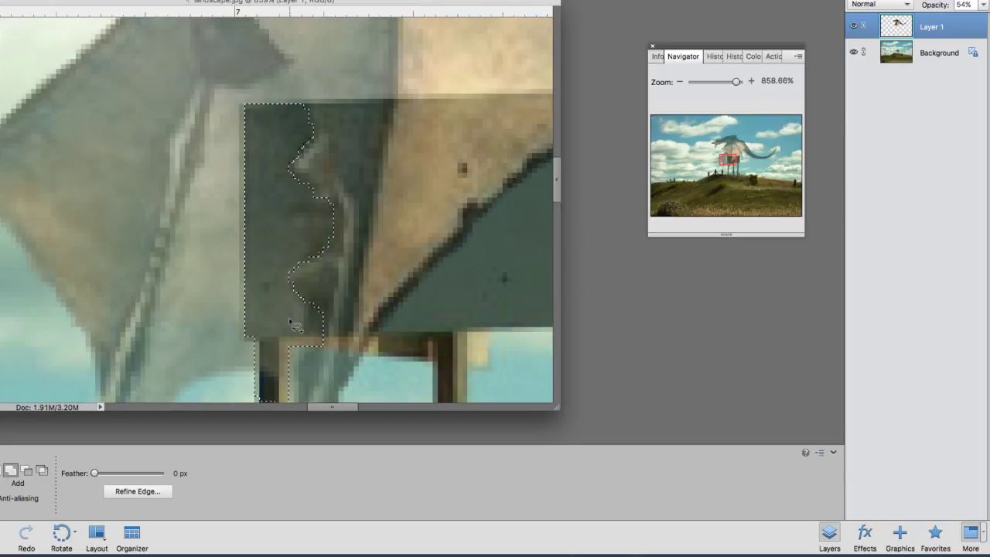
Restore Layer 1's opacity to 100%, keeping the billboard selection active.
{"action": "scroll", "coordinate": [298, 251], "scroll_direction": "down", "scroll_amount": 3}
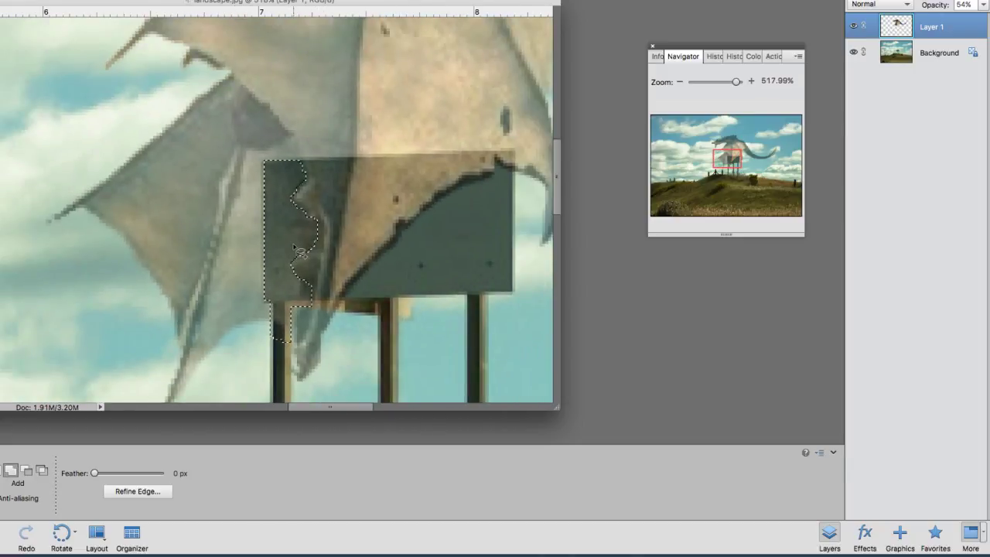
{"action": "scroll", "coordinate": [298, 251], "scroll_direction": "down", "scroll_amount": 1}
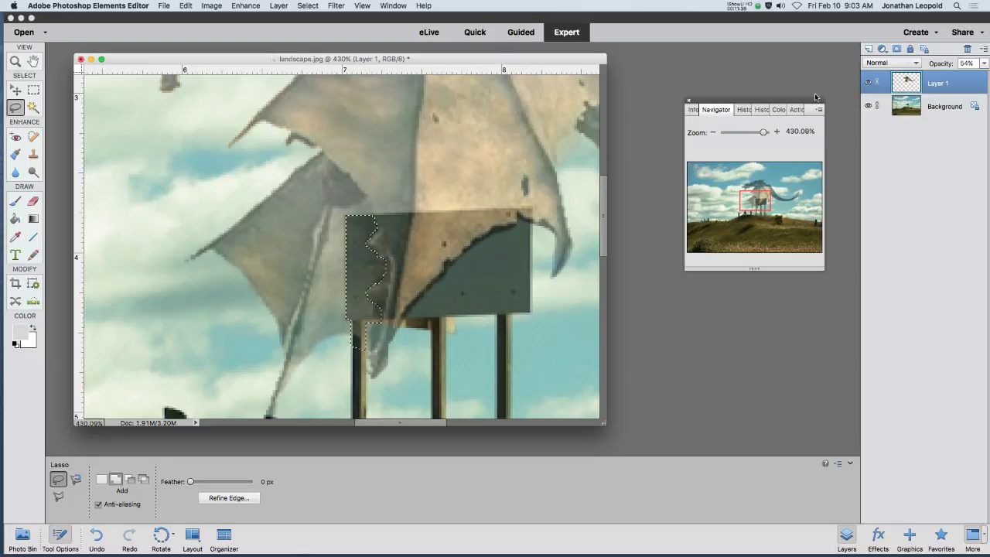
{"action": "left_click", "coordinate": [983, 63]}
{"action": "left_click_drag", "start_coordinate": [961, 75], "coordinate": [985, 75]}
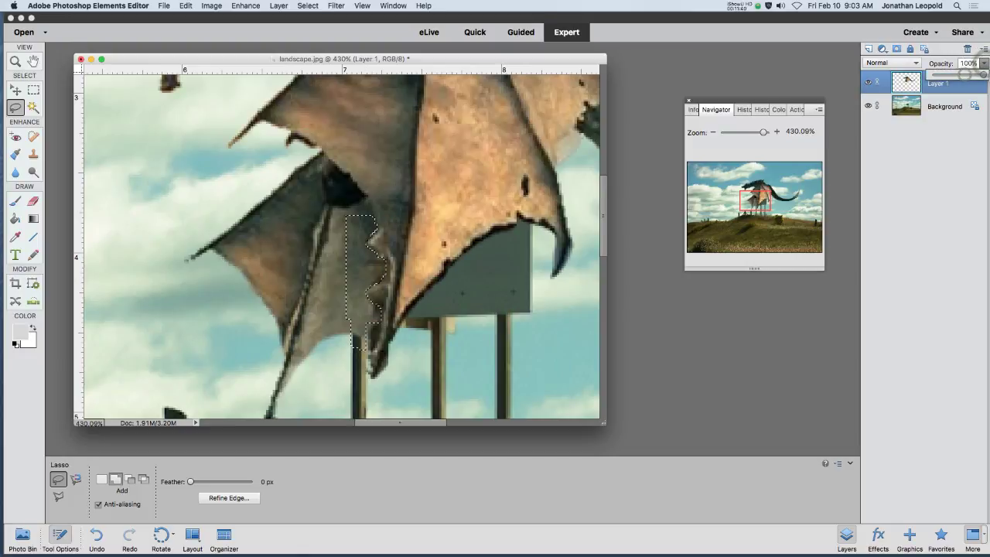
Hide Layer 1 and copy the selected billboard section from the Background layer onto a new layer.
{"action": "left_click", "coordinate": [867, 83]}
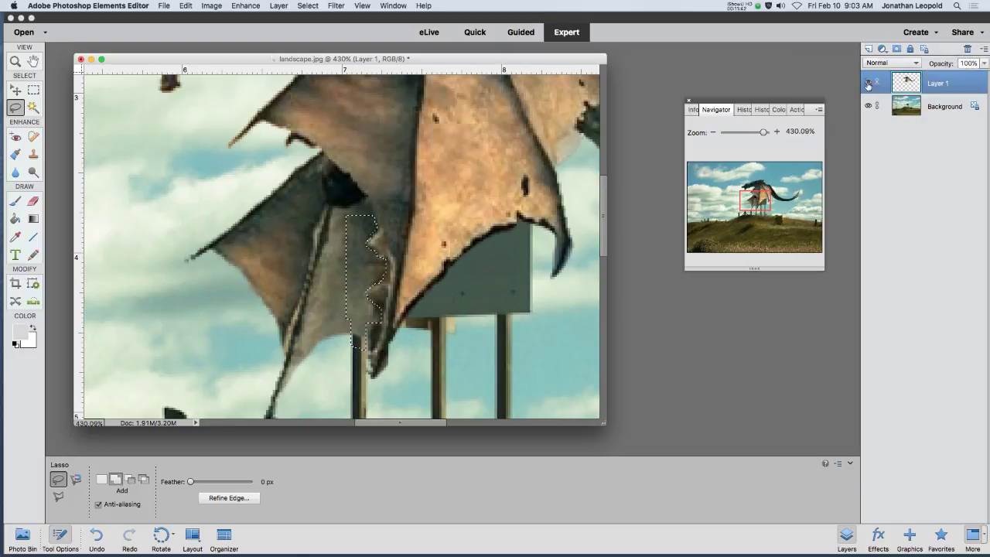
{"action": "left_click", "coordinate": [867, 84]}
{"action": "left_click", "coordinate": [942, 110]}
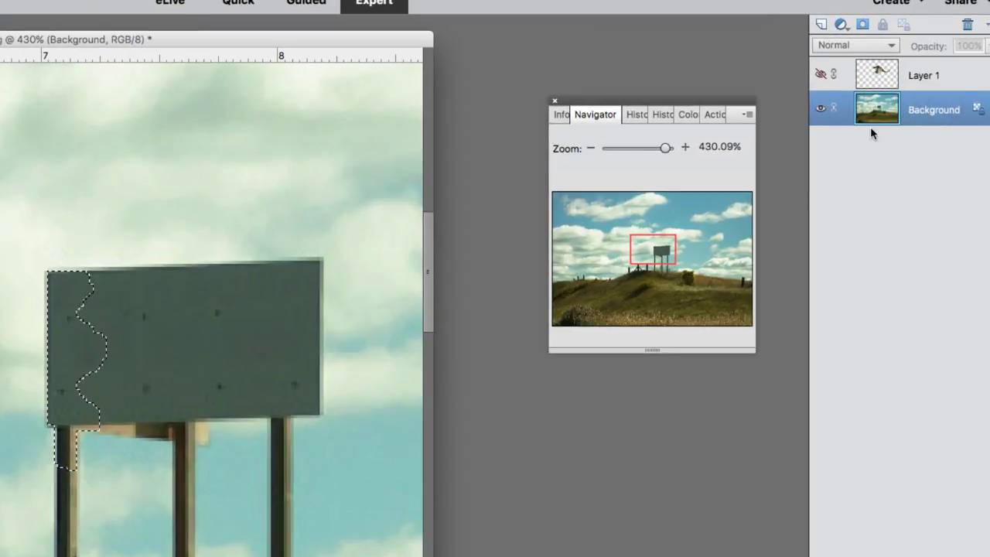
{"action": "key", "text": "super+c"}
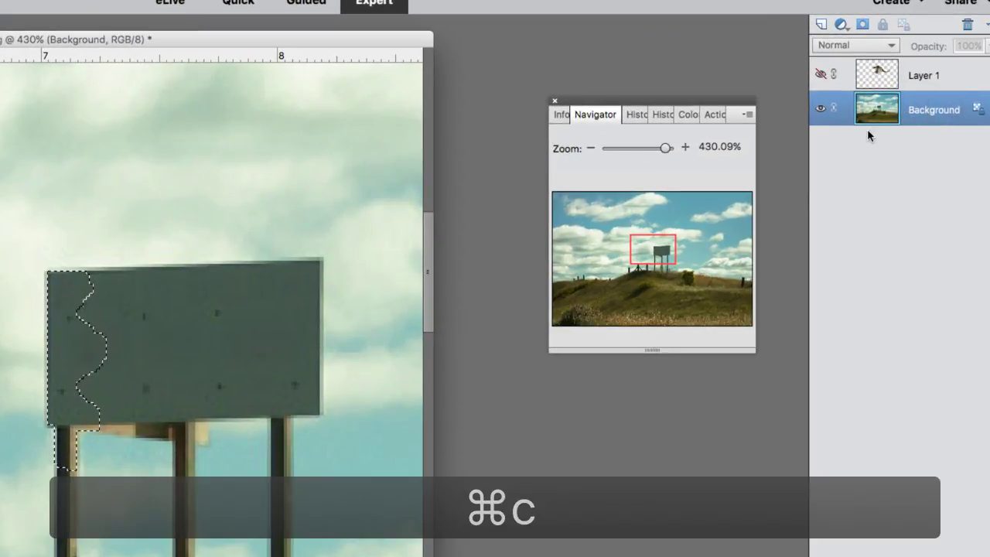
{"action": "key", "text": "super+v"}
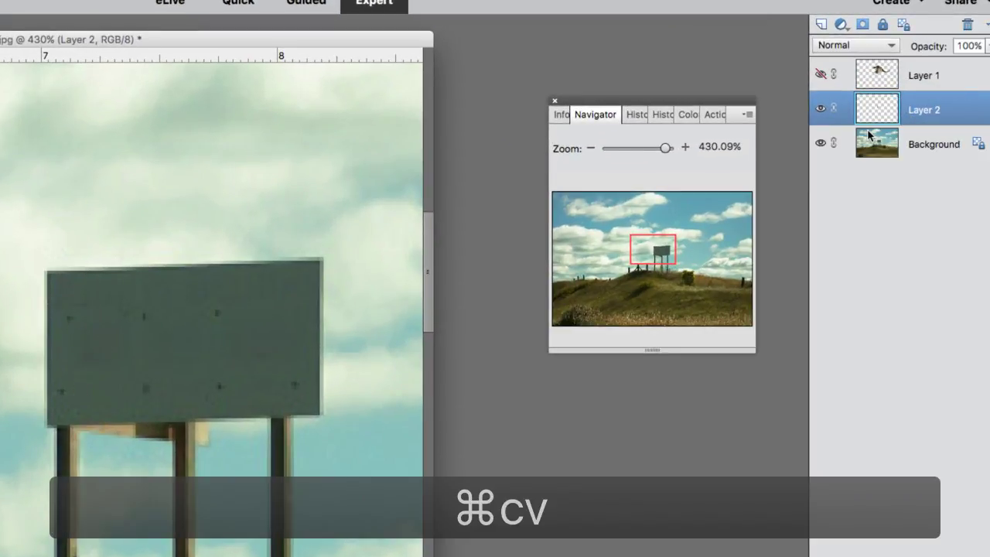
Check the pasted billboard piece on its own, and place Layer 1 beneath it with all layers shown.
{"action": "left_click", "coordinate": [821, 143]}
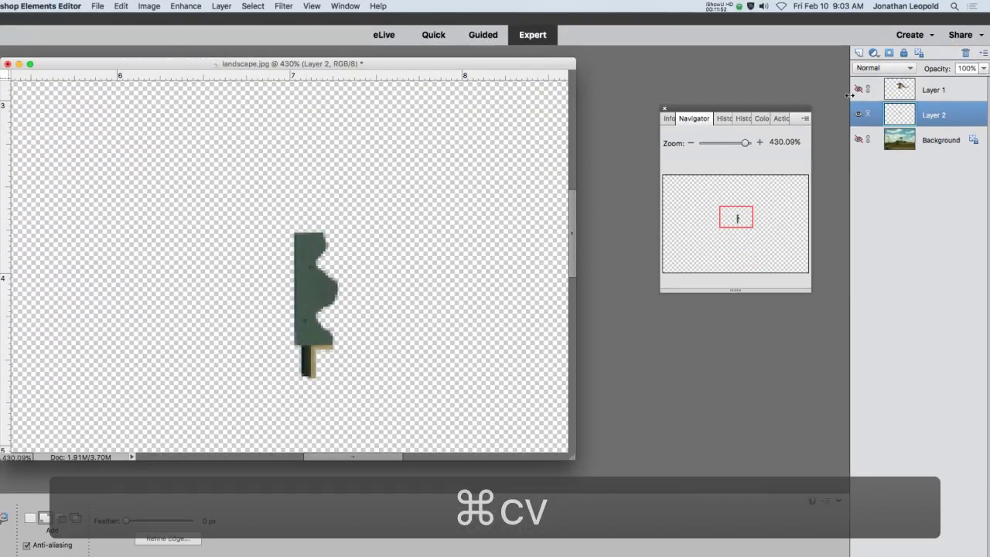
{"action": "left_click", "coordinate": [858, 90]}
{"action": "left_click_drag", "start_coordinate": [955, 90], "coordinate": [954, 117]}
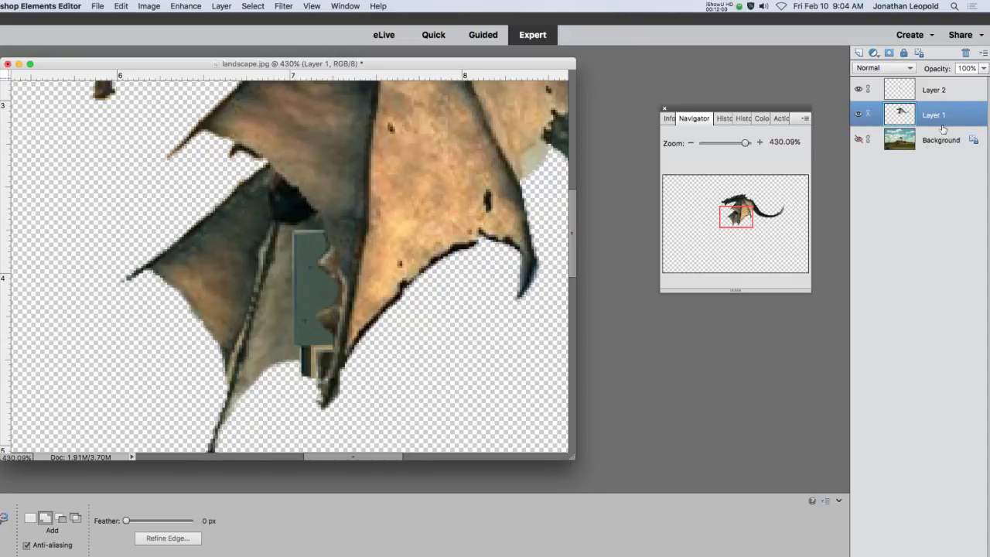
{"action": "left_click", "coordinate": [858, 140]}
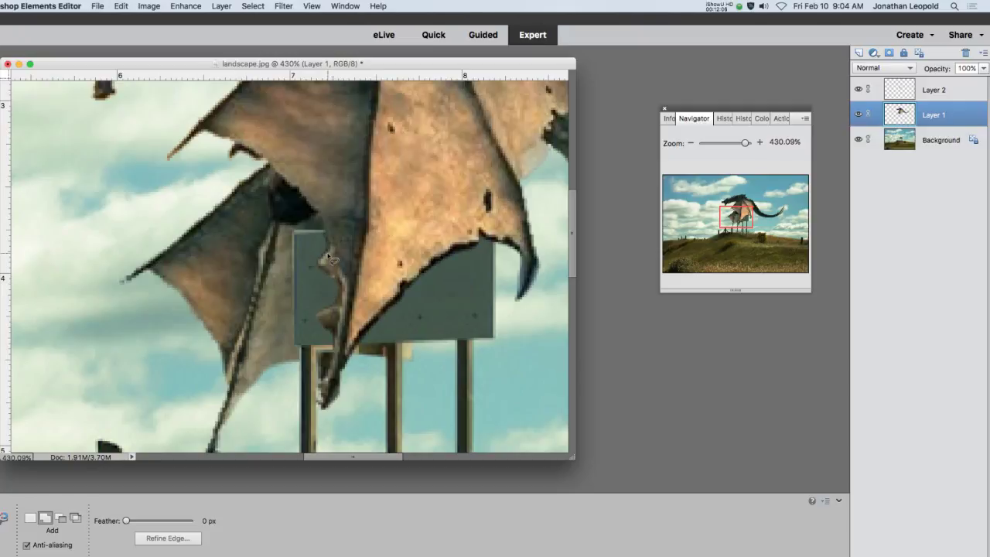
{"action": "scroll", "coordinate": [337, 260], "scroll_direction": "down", "scroll_amount": 10}
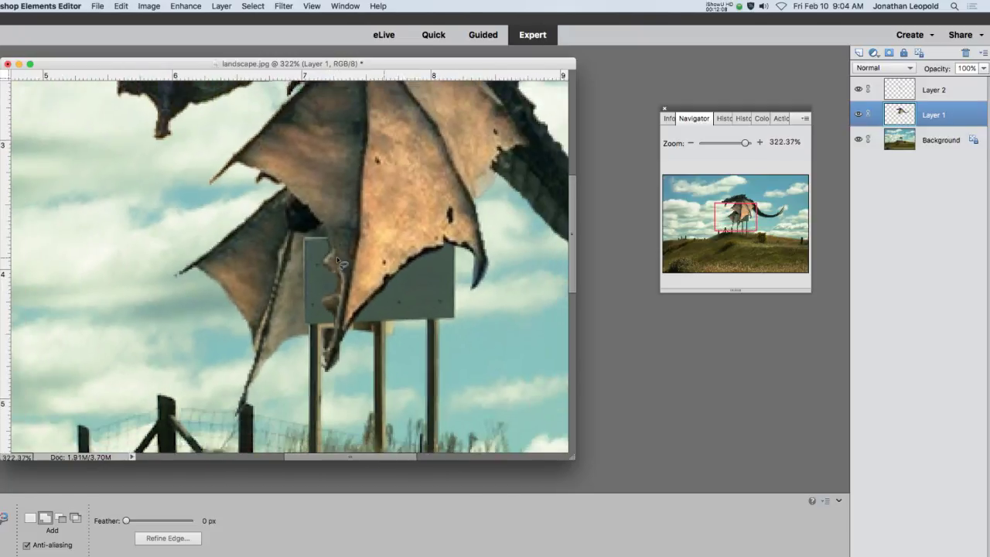
{"action": "scroll", "coordinate": [338, 261], "scroll_direction": "up", "scroll_amount": 3}
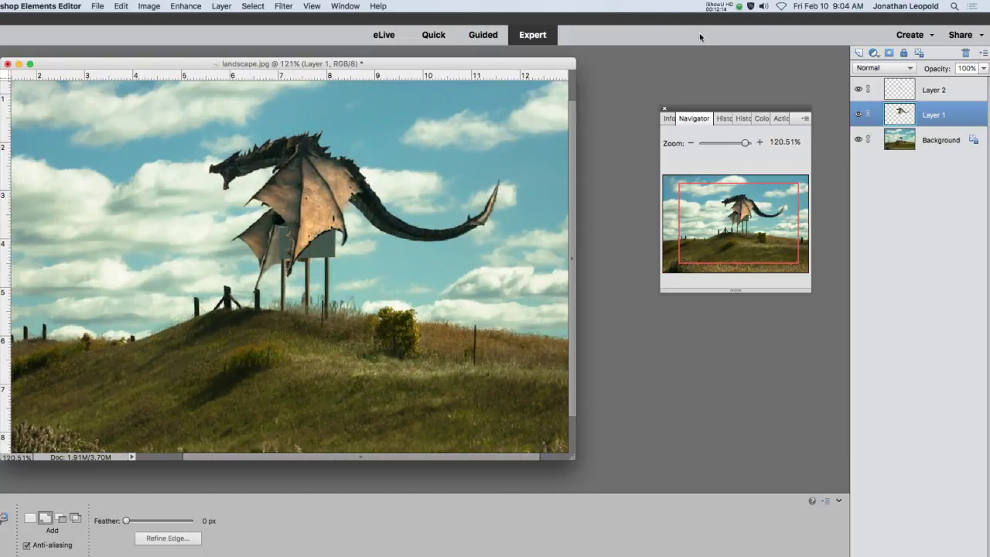
{"action": "left_click", "coordinate": [739, 8]}
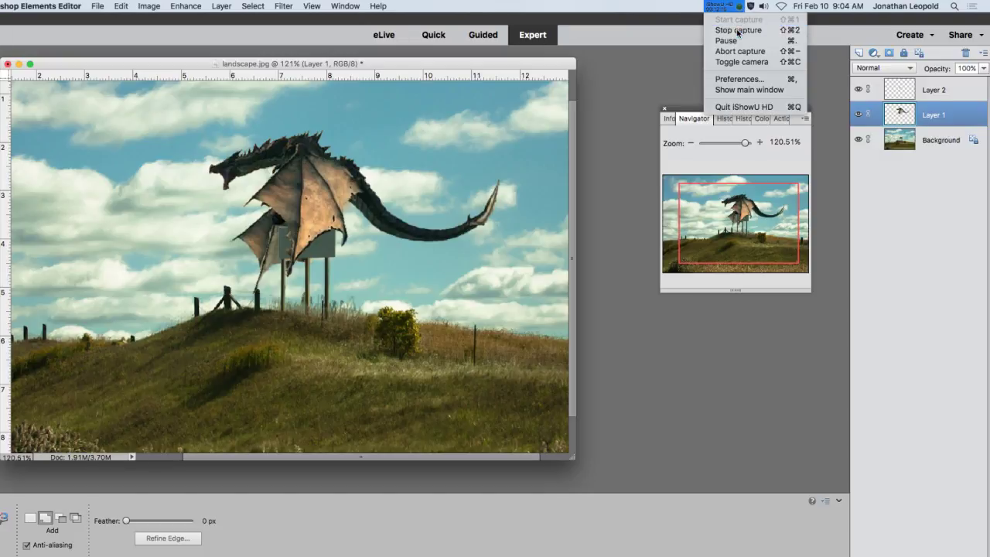